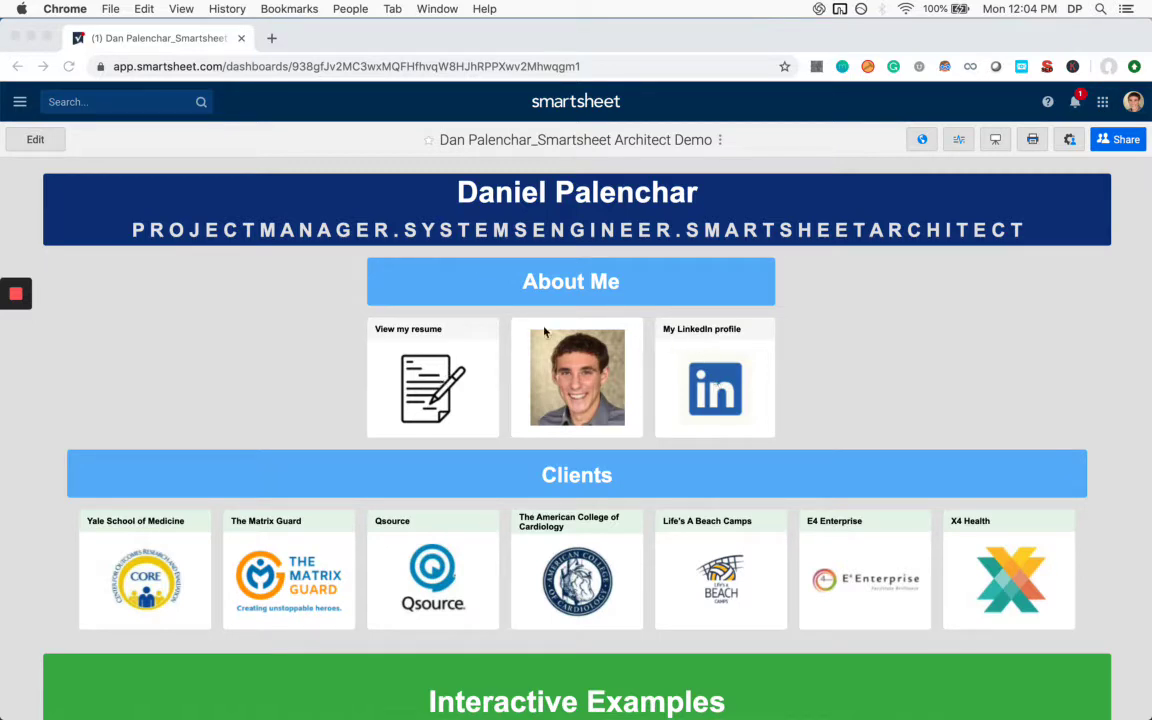
Step: View the linked resume and LinkedIn profile from the dashboard's About Me section, closing each one again
left_click(300, 318)
scroll(364, 323, "down", 1)
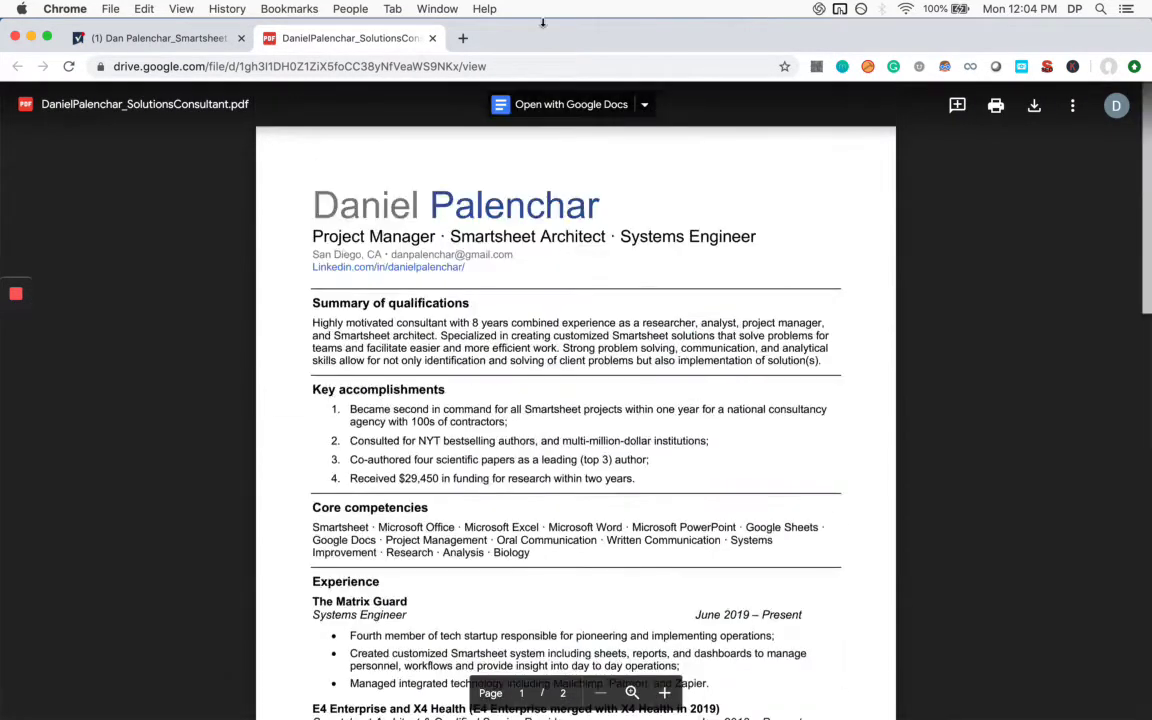
left_click(432, 39)
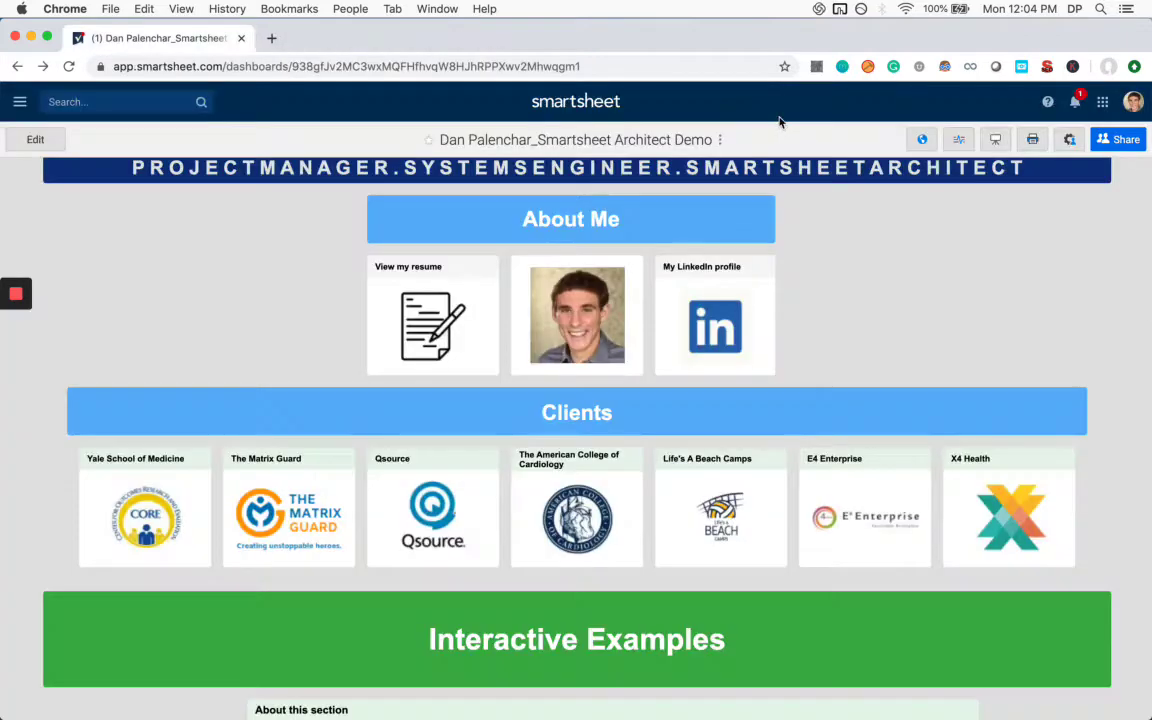
left_click(707, 319)
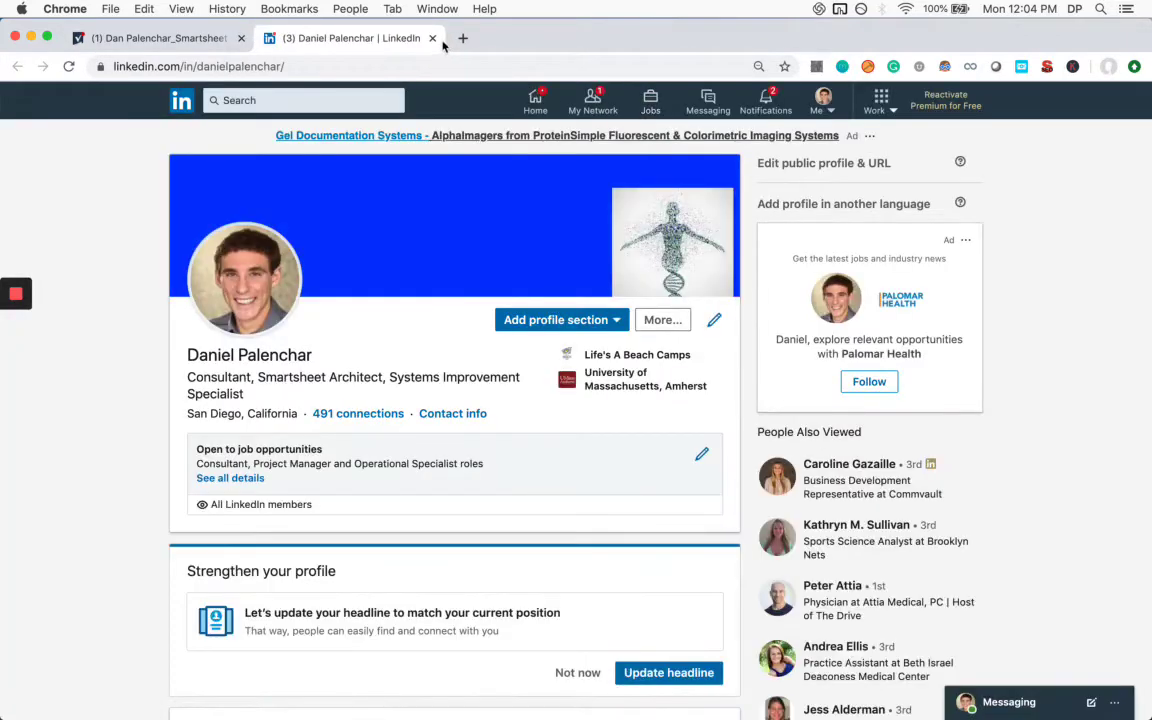
left_click(432, 38)
scroll(940, 296, "up", 2)
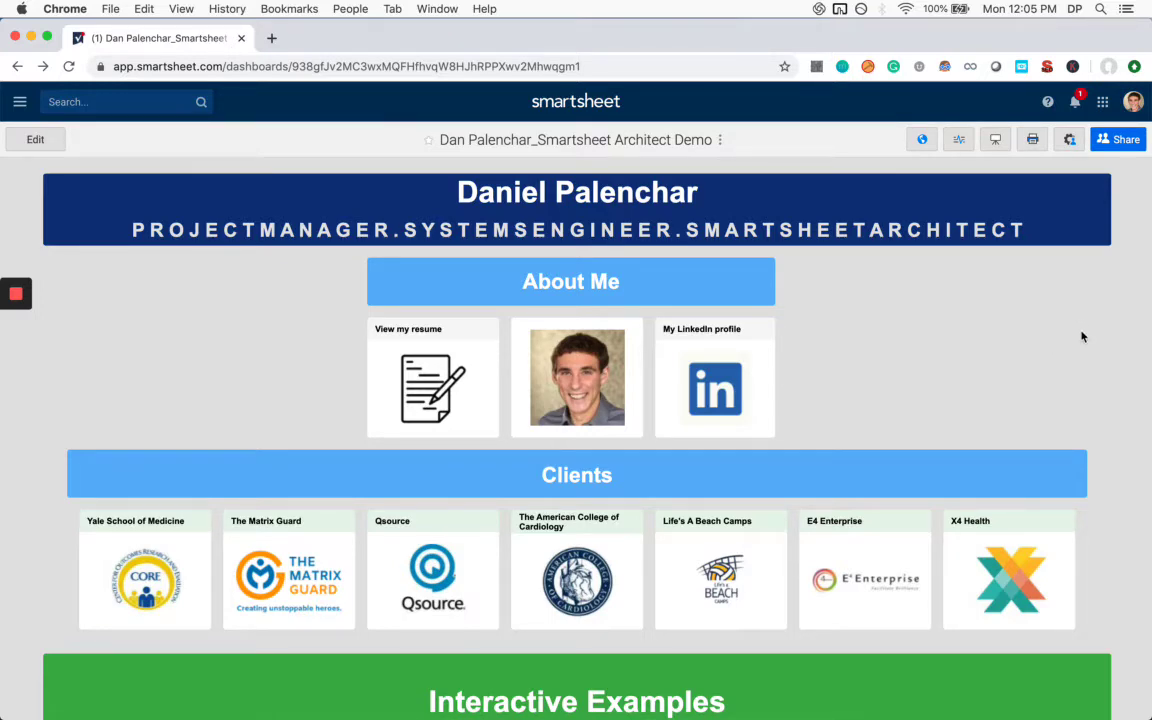
Step: Examine the dashboard's client list and the Task Management example, including its open tasks report, status chart and tasks per person
scroll(1080, 334, "down", 4)
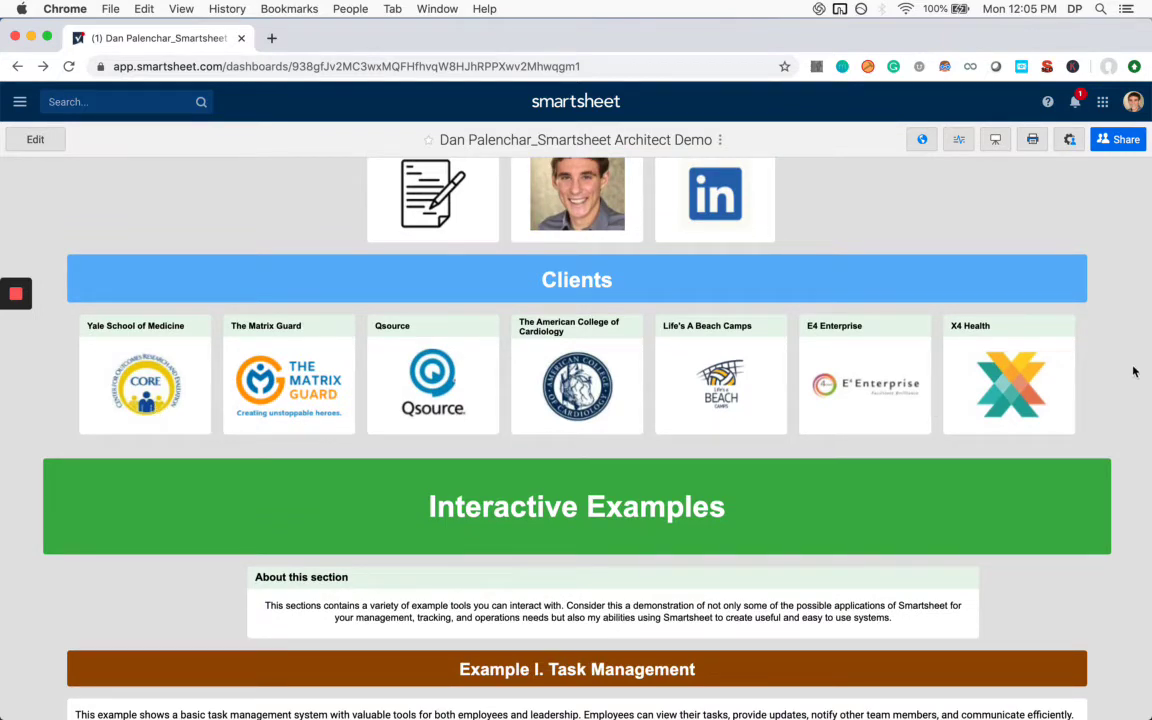
scroll(1002, 327, "down", 1)
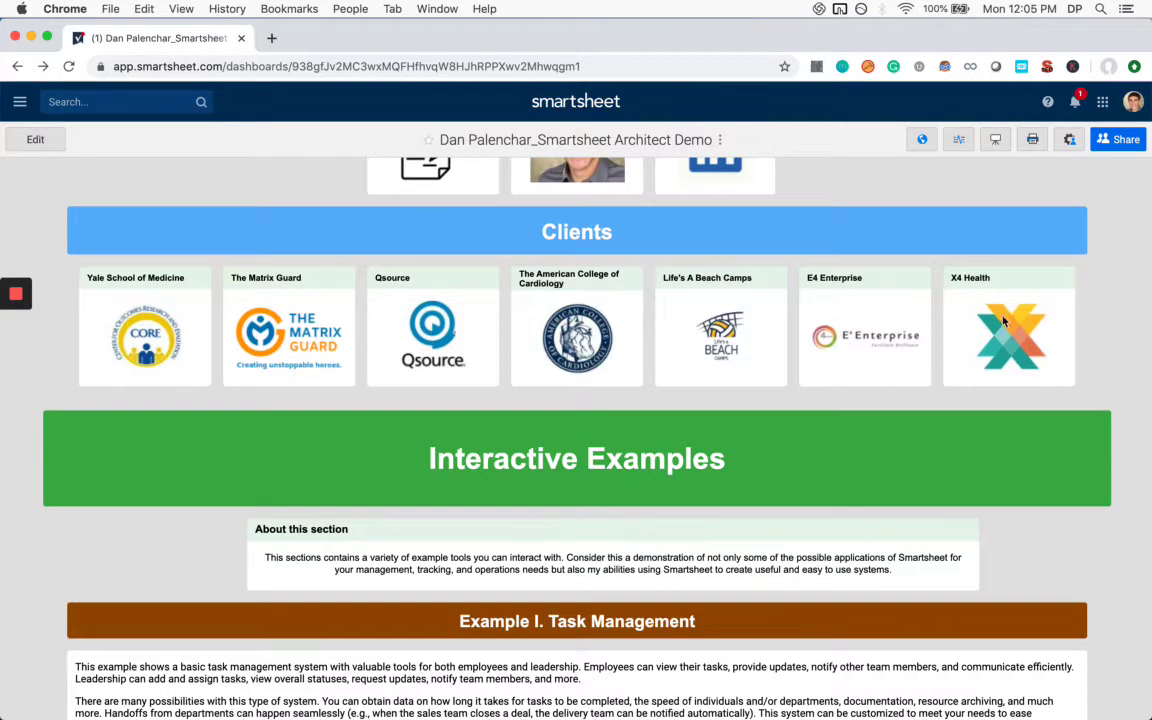
scroll(1054, 342, "down", 3)
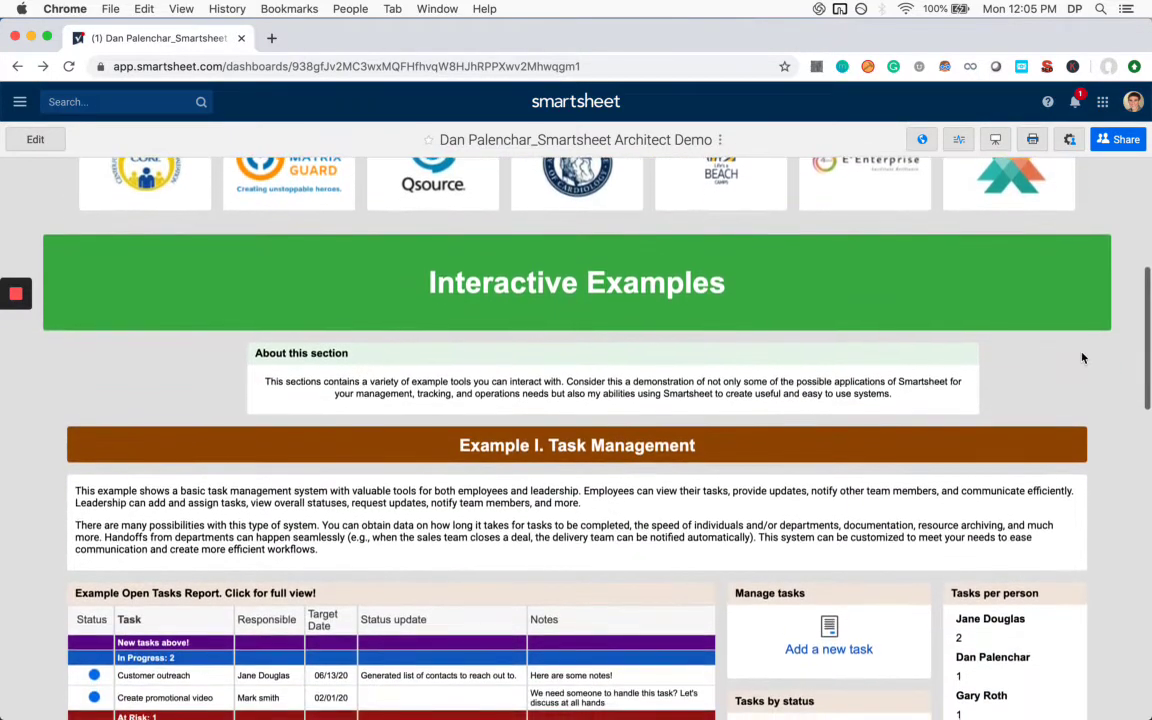
scroll(1081, 357, "down", 1)
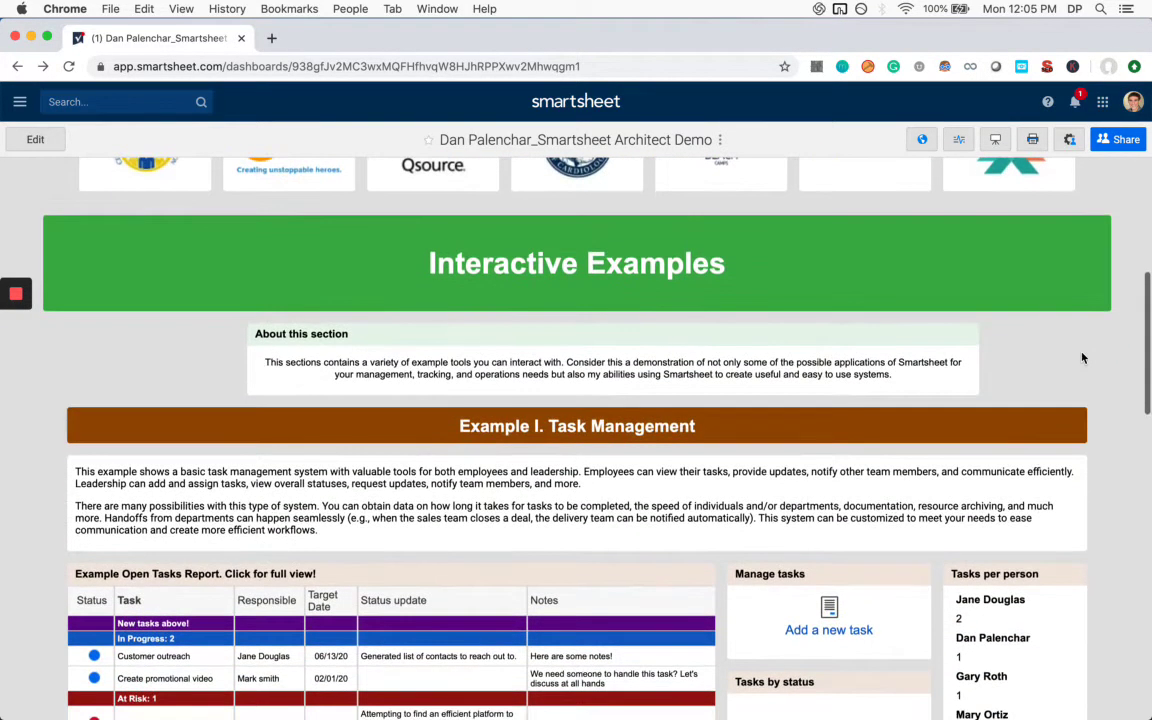
scroll(1116, 406, "down", 1)
scroll(1117, 407, "up", 1)
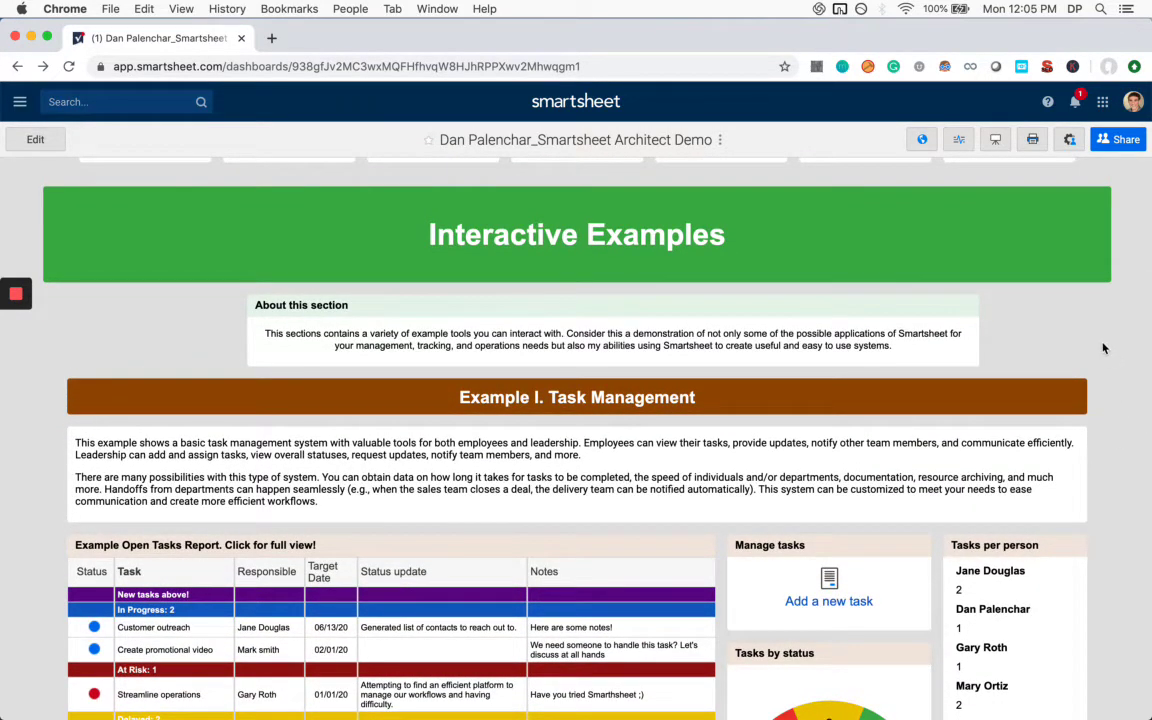
scroll(1104, 348, "down", 3)
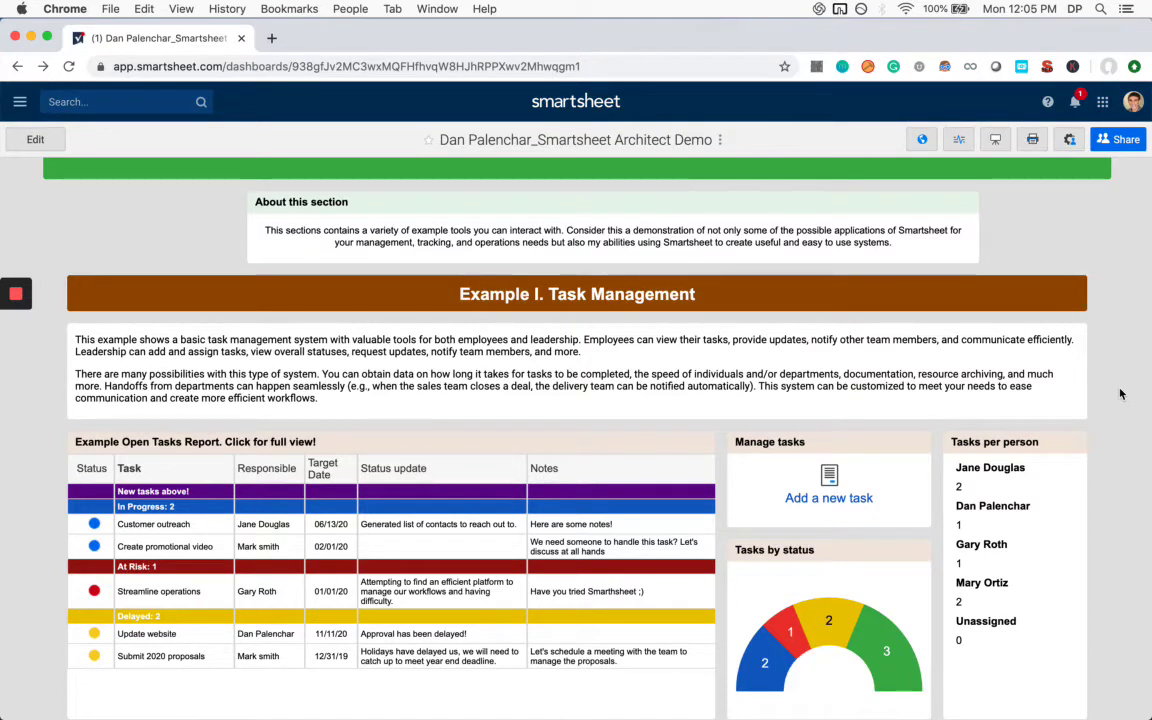
scroll(1120, 393, "down", 1)
scroll(1120, 393, "down", 5)
scroll(1120, 393, "up", 3)
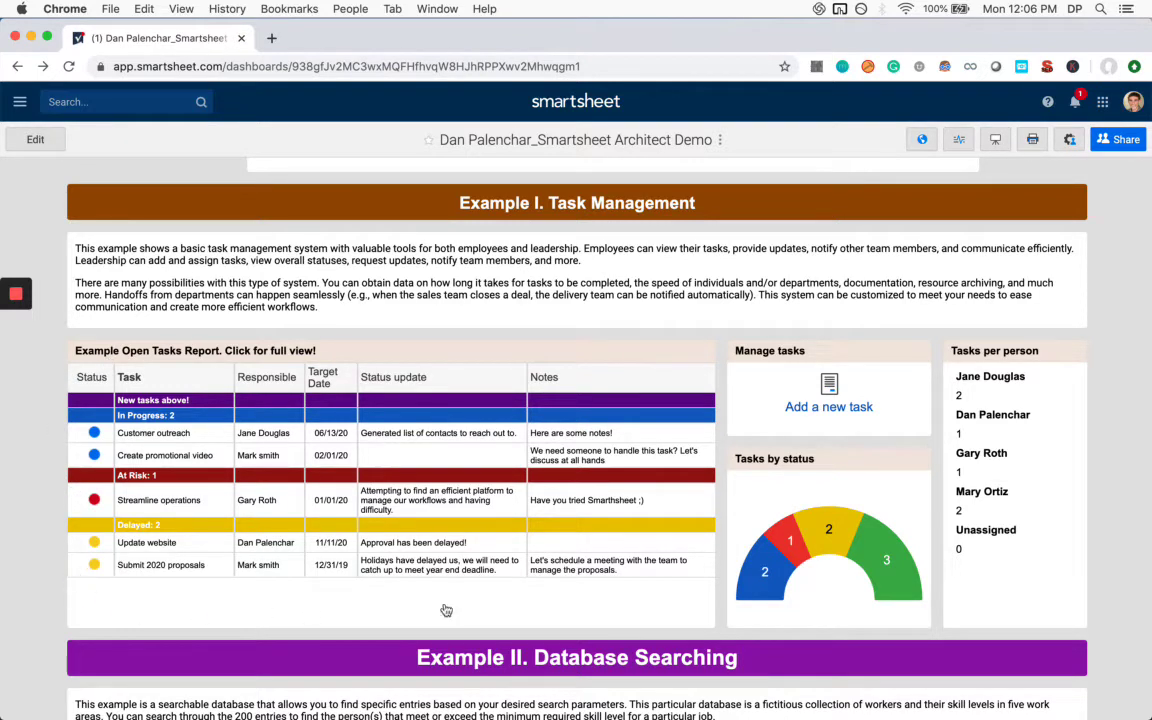
scroll(620, 600, "down", 1)
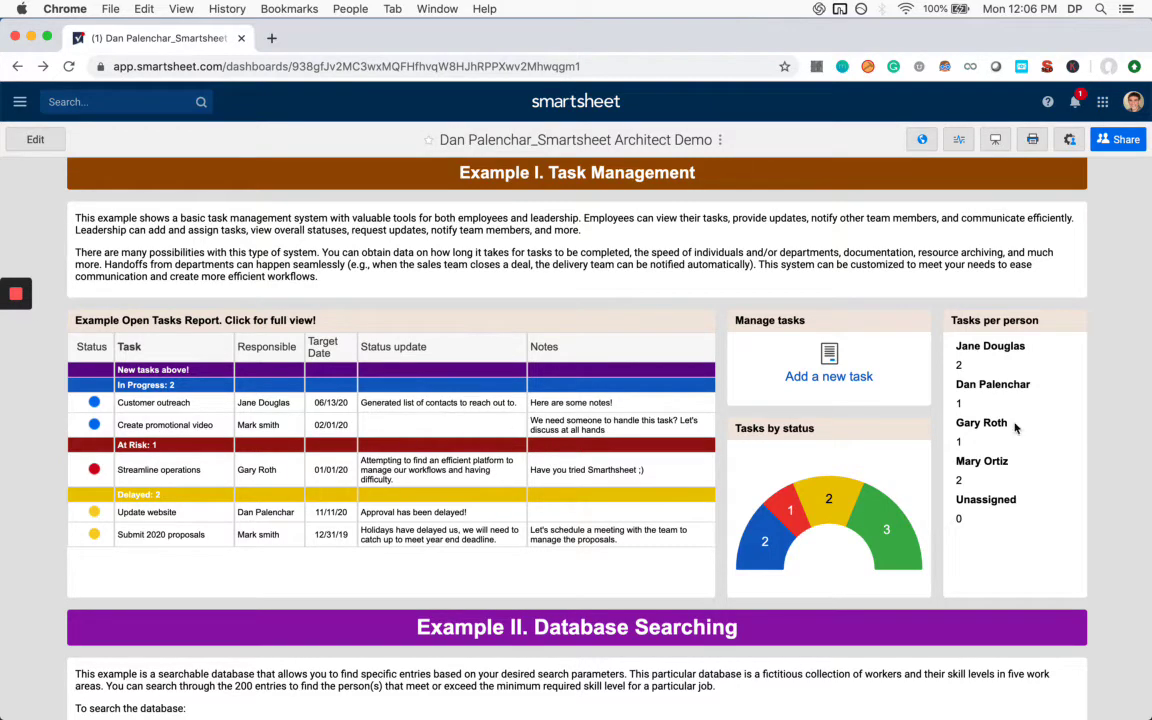
scroll(988, 385, "down", 1)
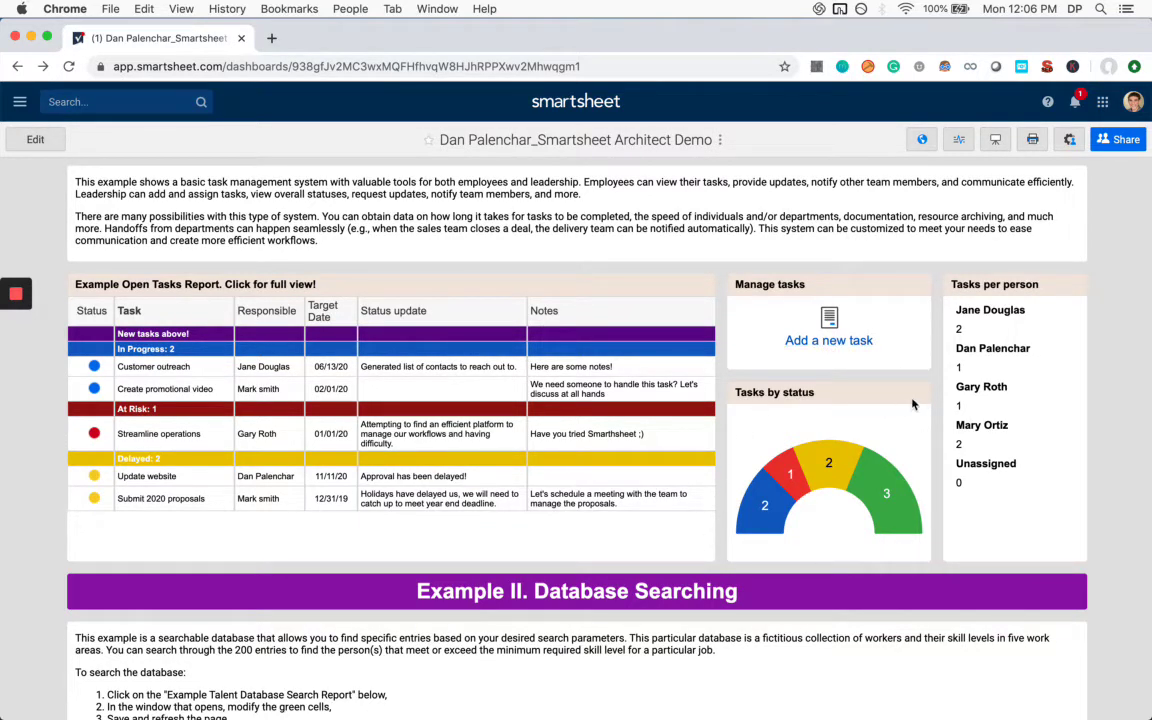
mouse_move(789, 472)
Step: Open the full Example Task Management sheet, collapse the Completed group and save the sheet
left_click(186, 289)
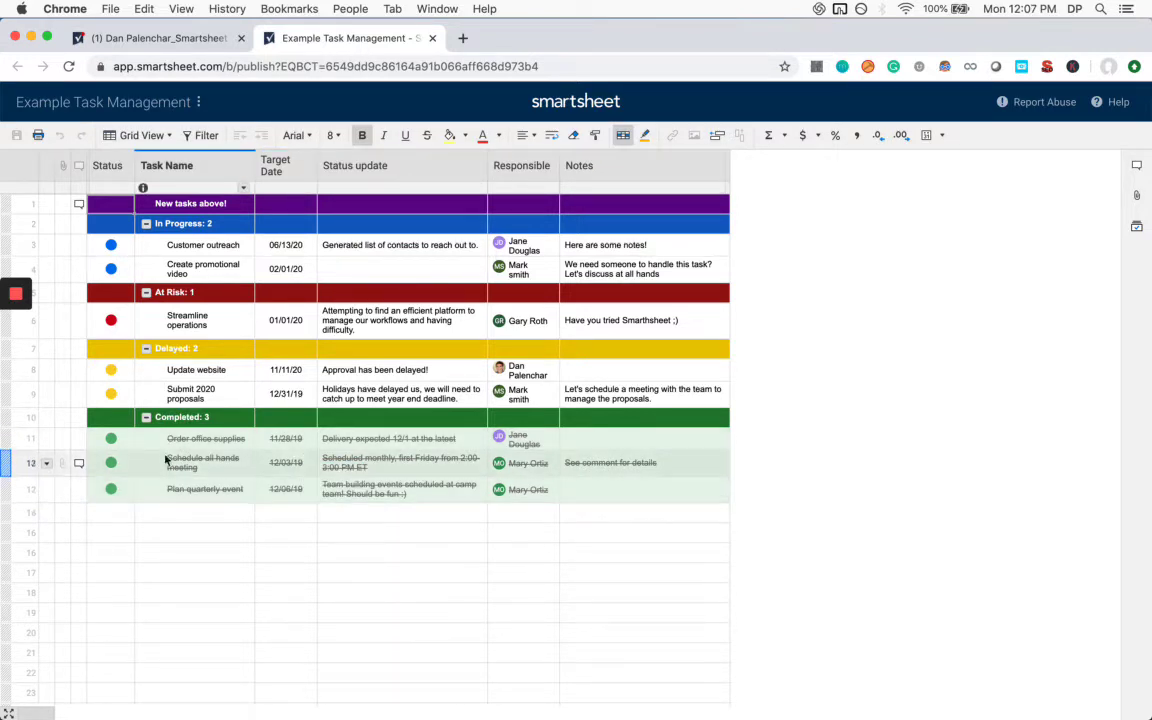
left_click(146, 418)
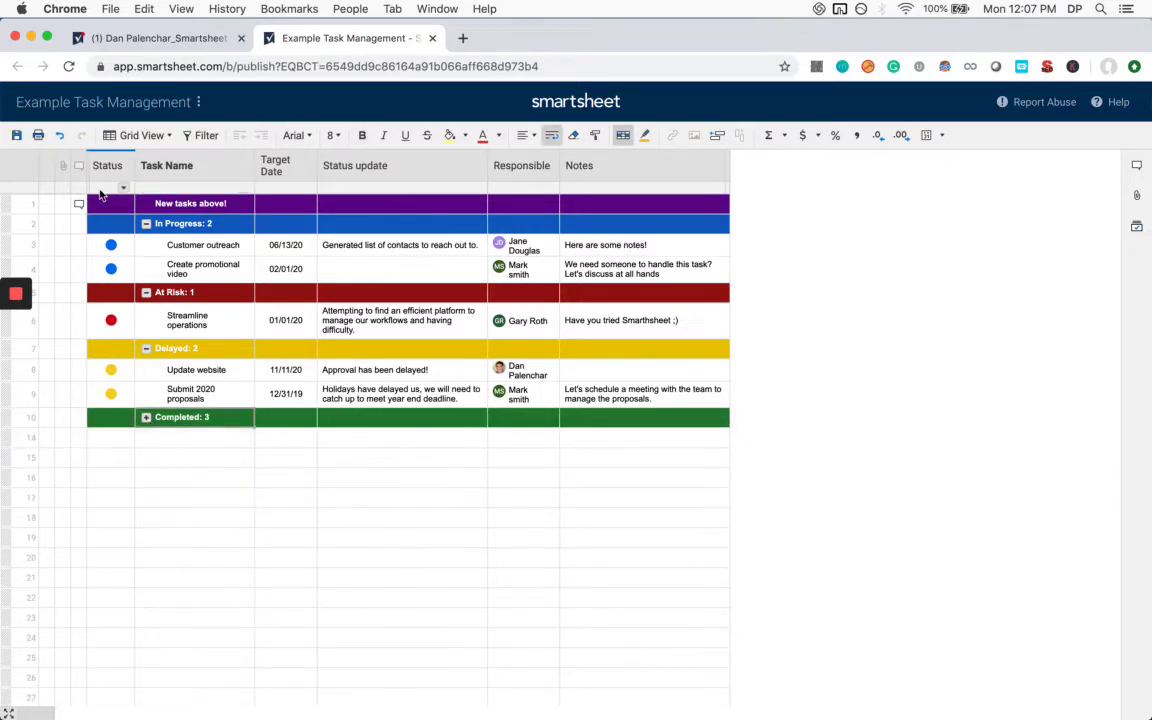
left_click(16, 135)
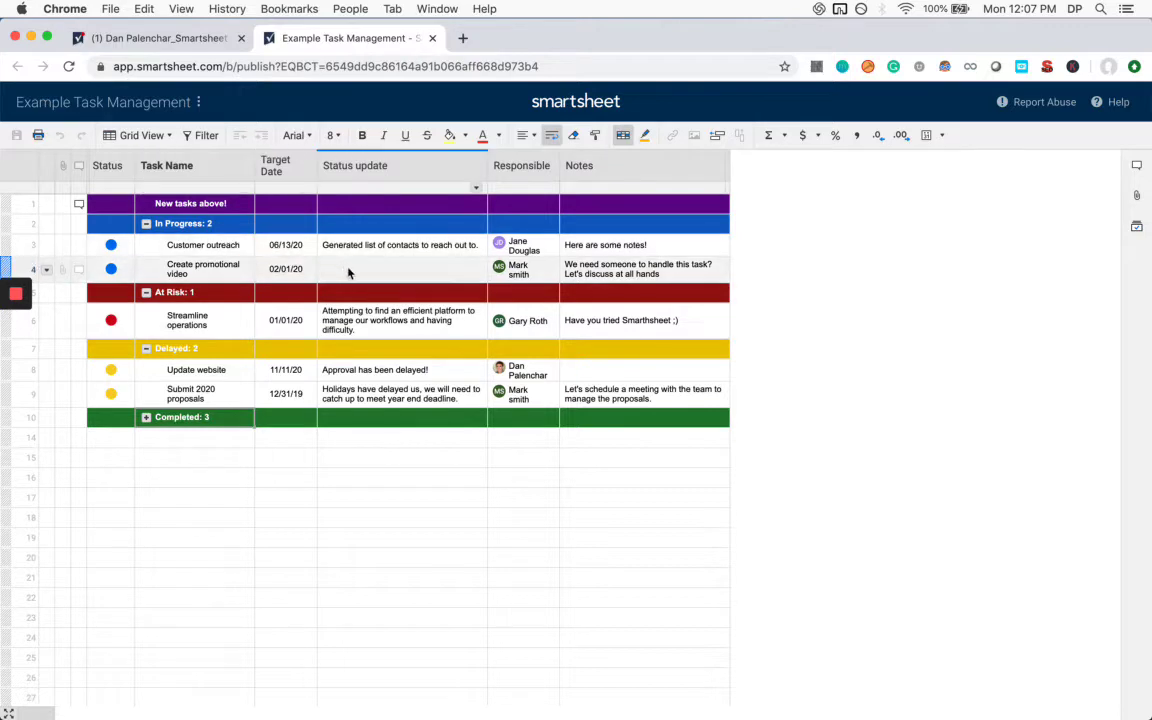
Step: Enter "Draft completed, waiting on editor." as the status update for the Create promotional video task
left_click(420, 269)
type("D")
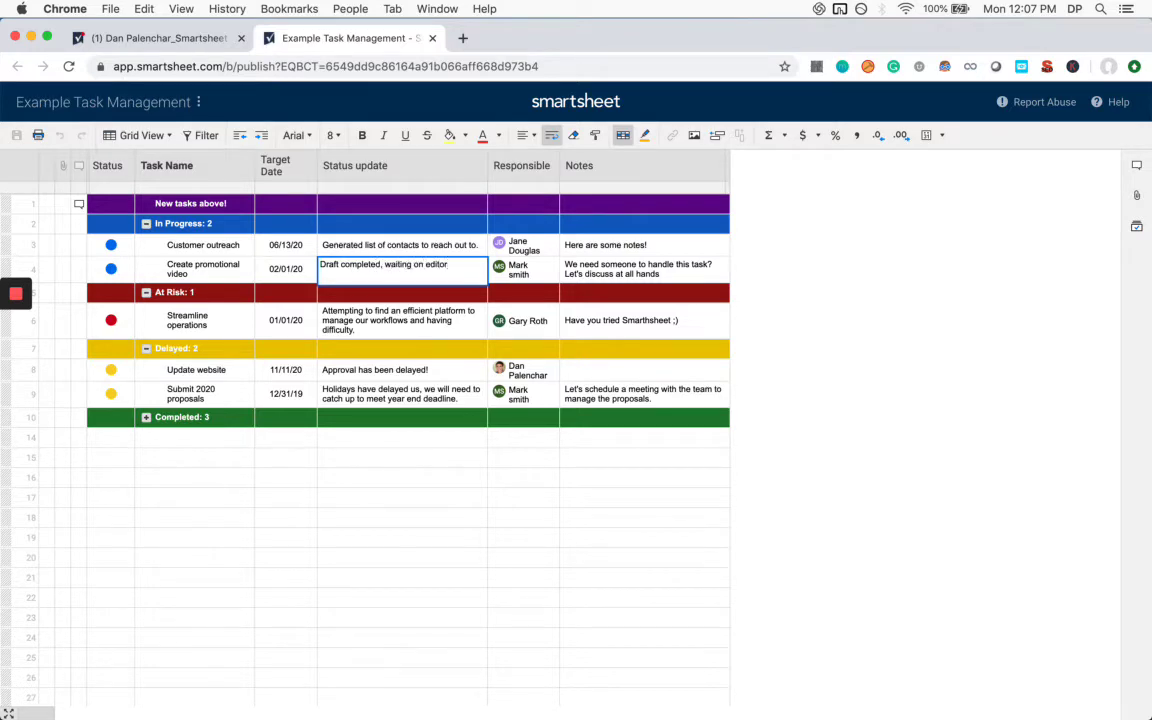
type(".")
key("Return")
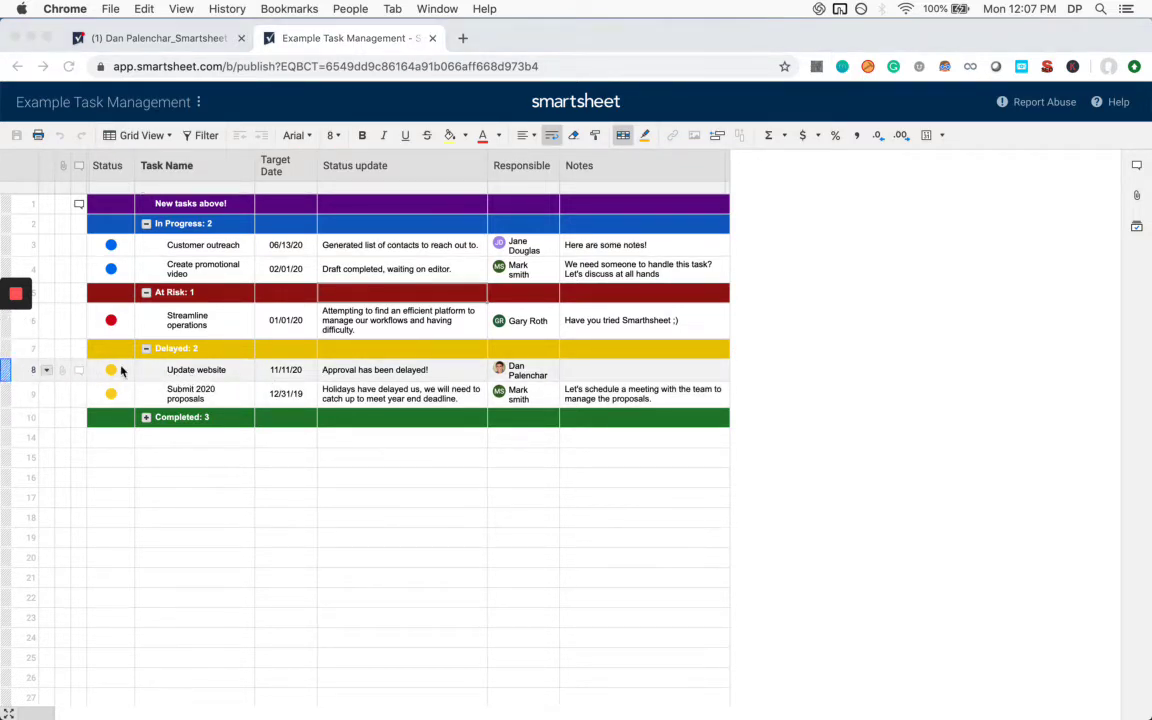
Step: Change the Update website task's status update to "Approval expected next week." and set its status to blue
left_click(378, 373)
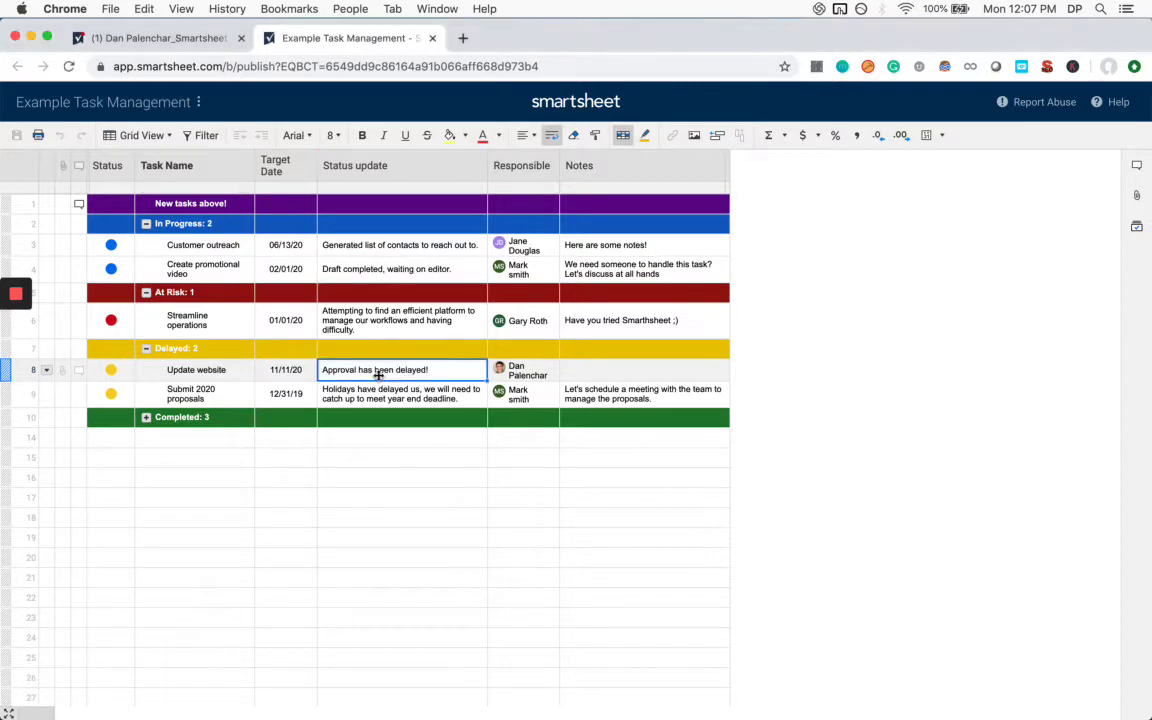
type("Approval expected next week.")
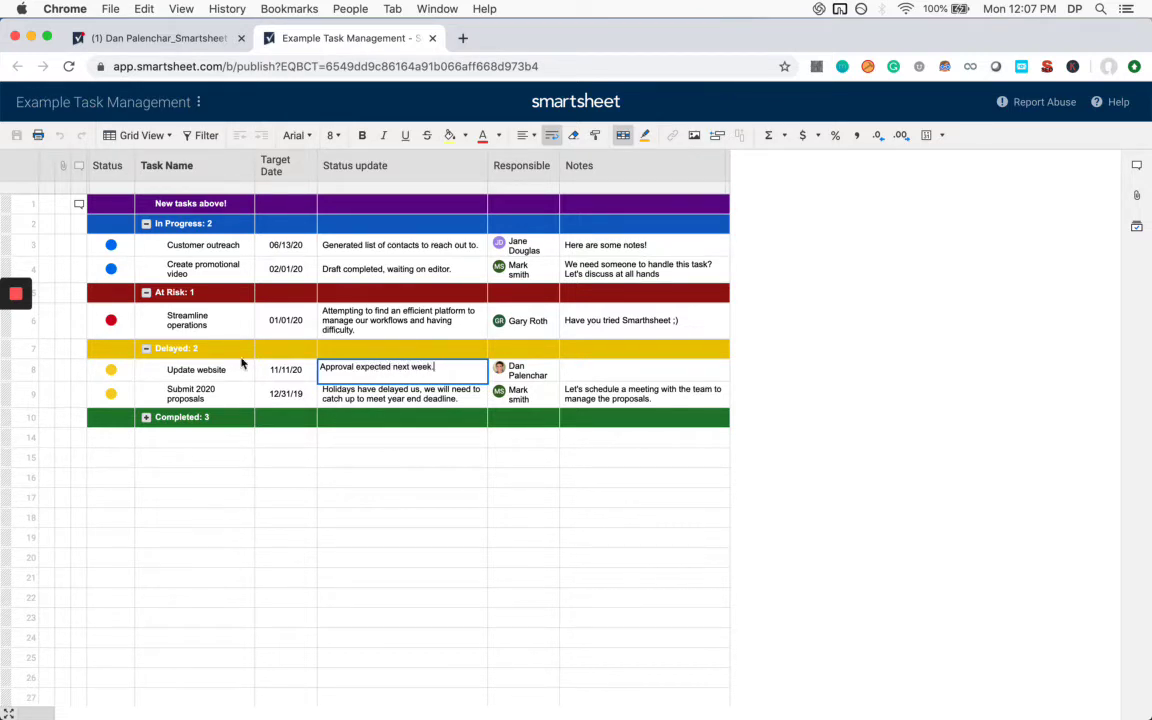
left_click(115, 370)
left_click(124, 369)
left_click(120, 433)
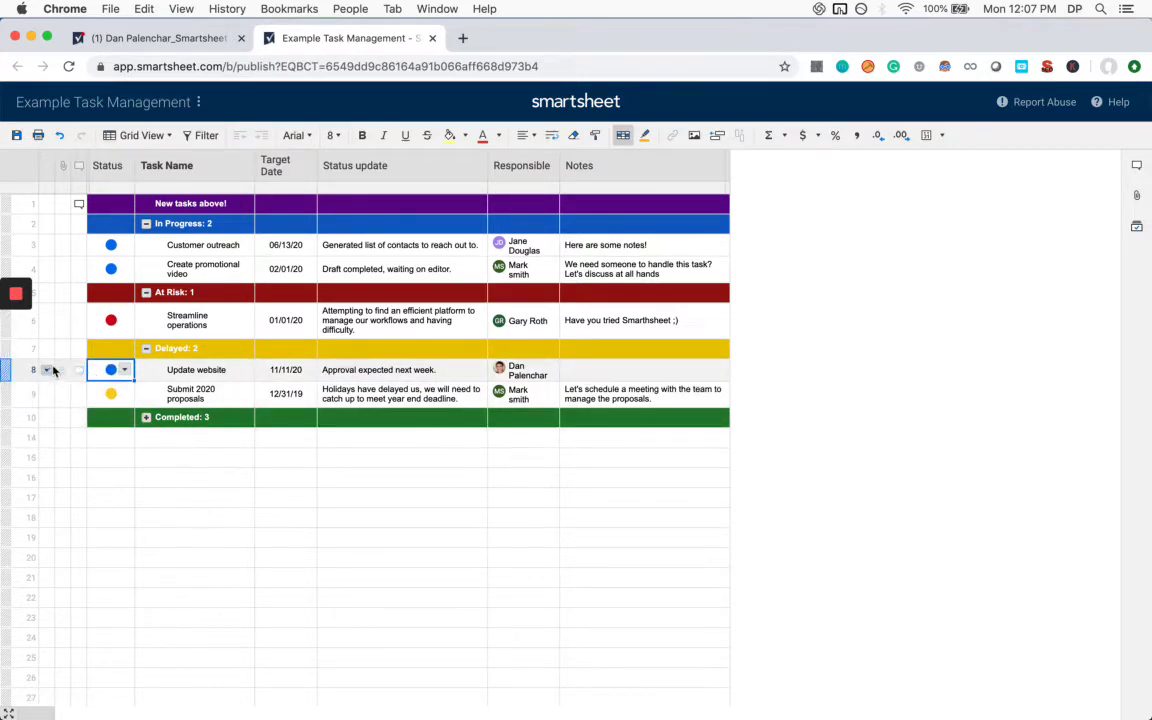
Step: Move the Update website row to the first place in the In Progress group and save the sheet
scroll(58, 369, "down", 3)
scroll(50, 390, "up", 3)
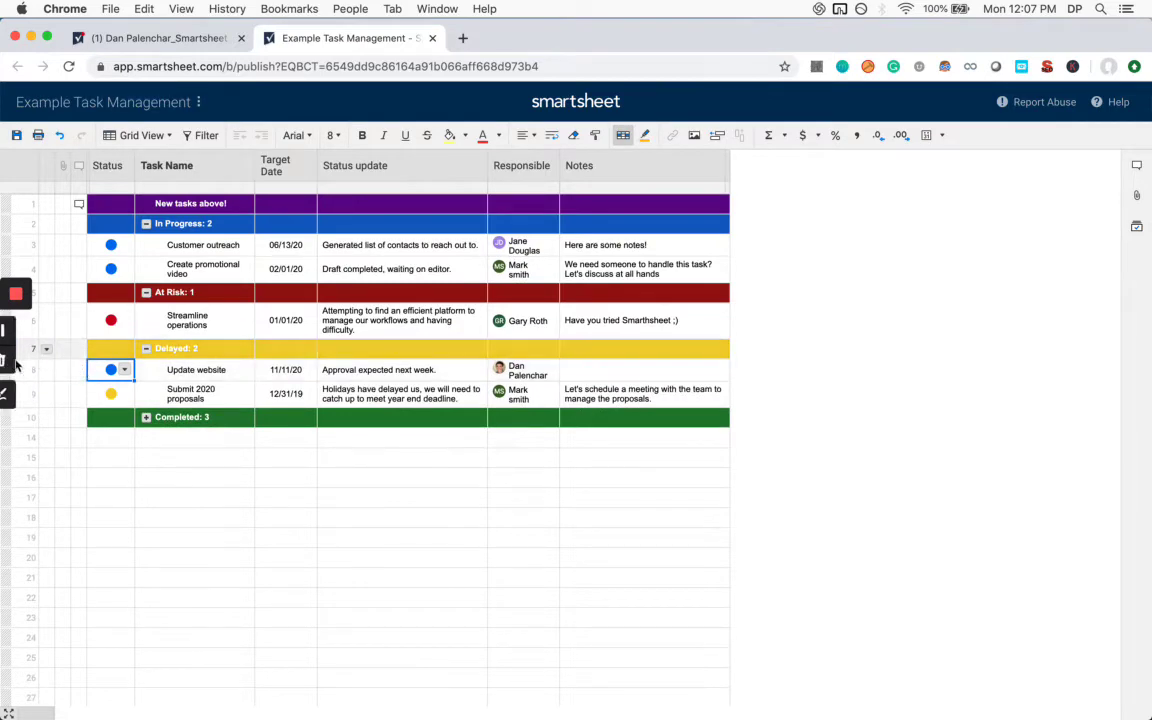
scroll(50, 370, "down", 2)
scroll(54, 370, "down", 2)
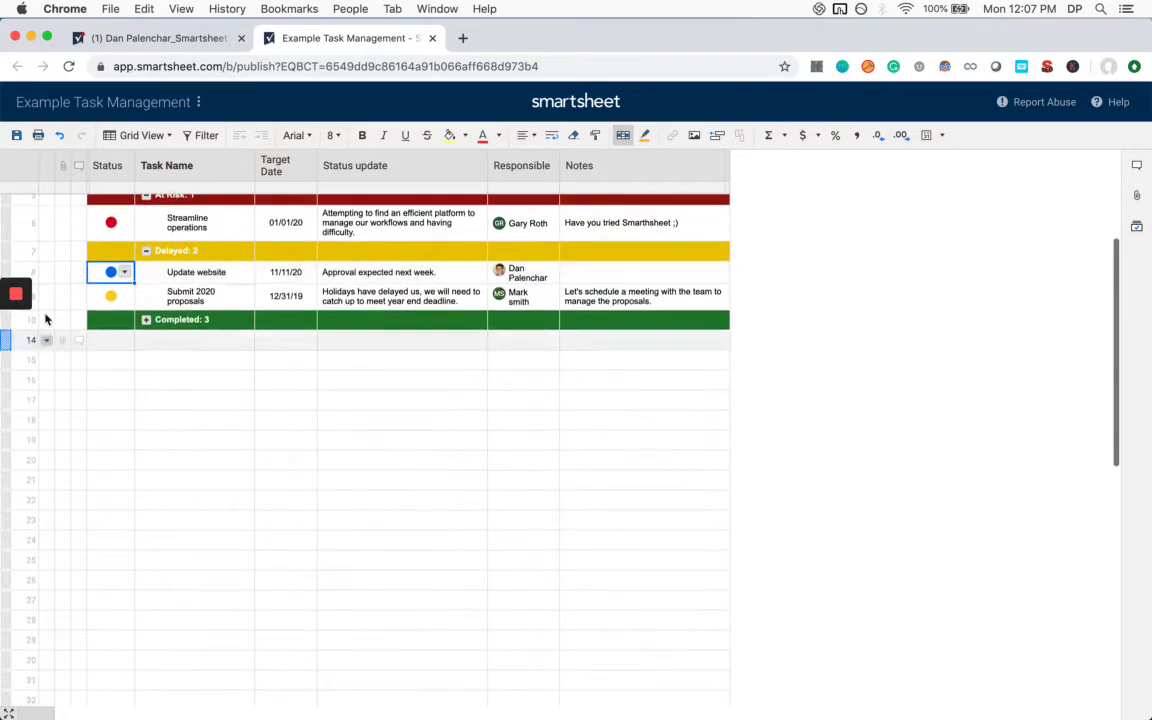
left_click_drag(7, 268, 26, 248)
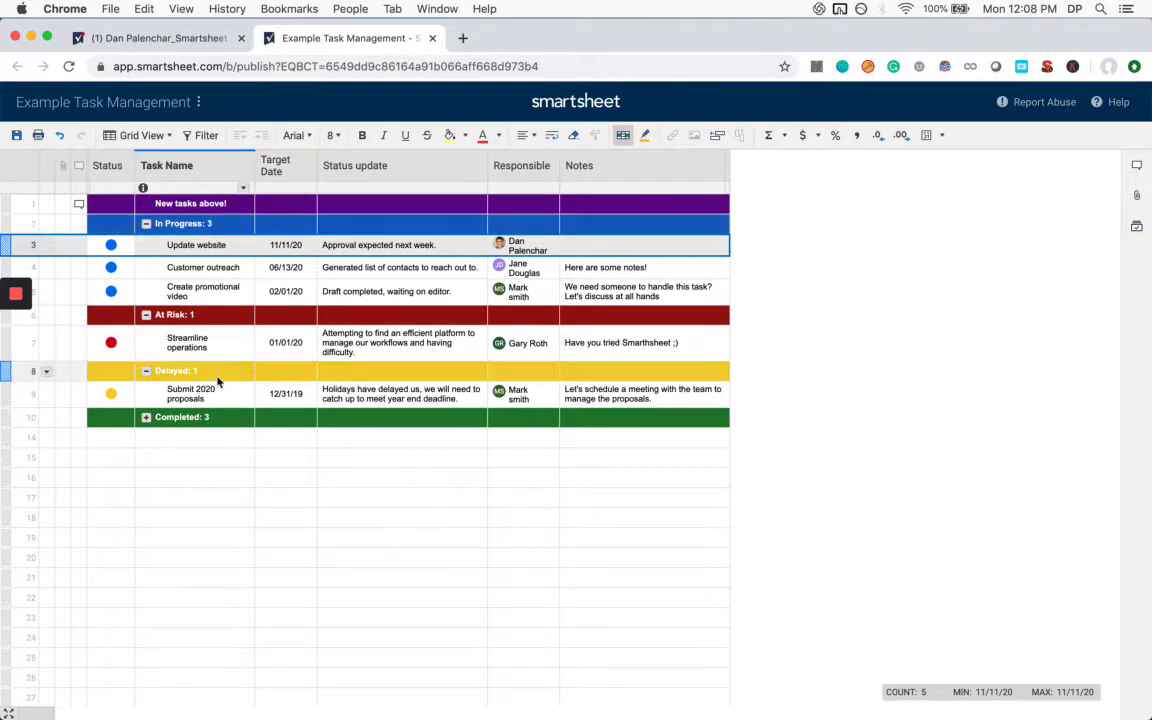
left_click(16, 135)
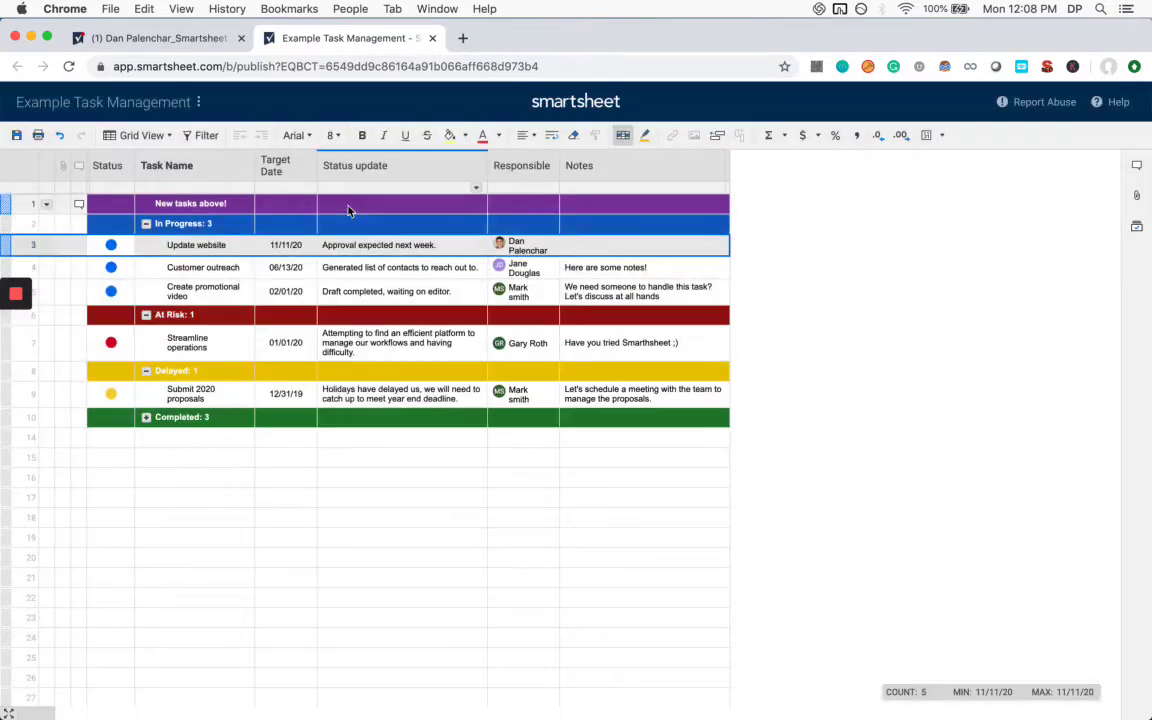
left_click(420, 519)
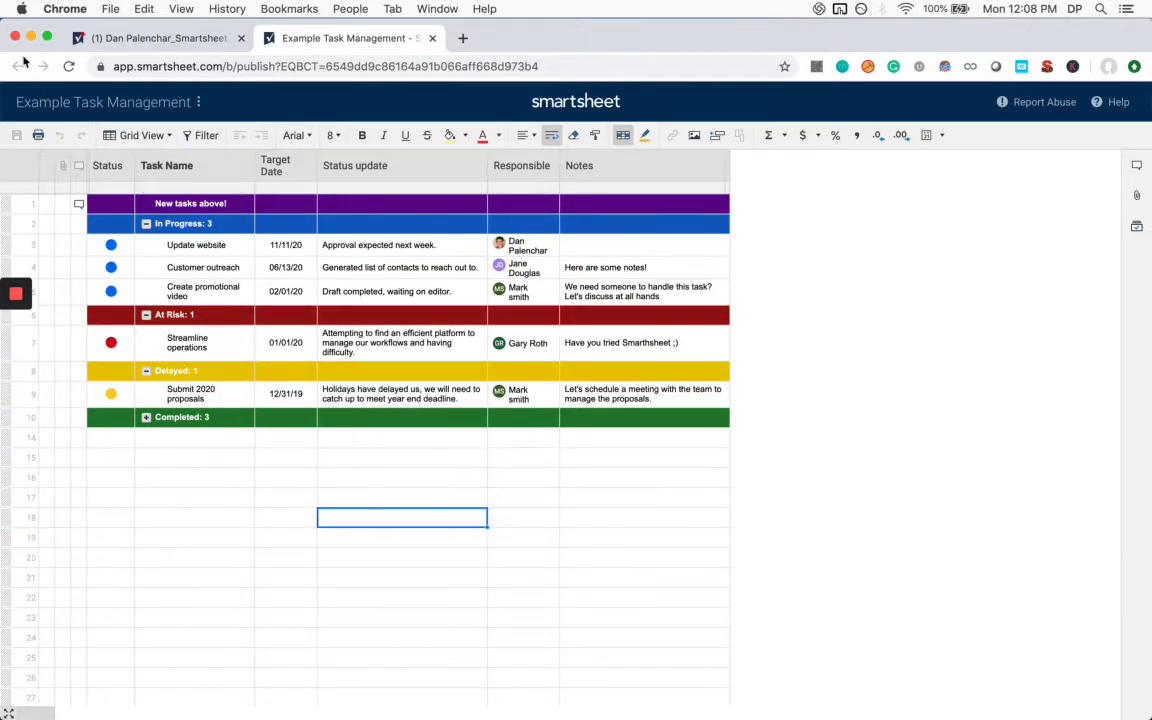
Step: Return to the dashboard and submit a new task named "Test demo" with Blue status through the Task Management Form
left_click(434, 38)
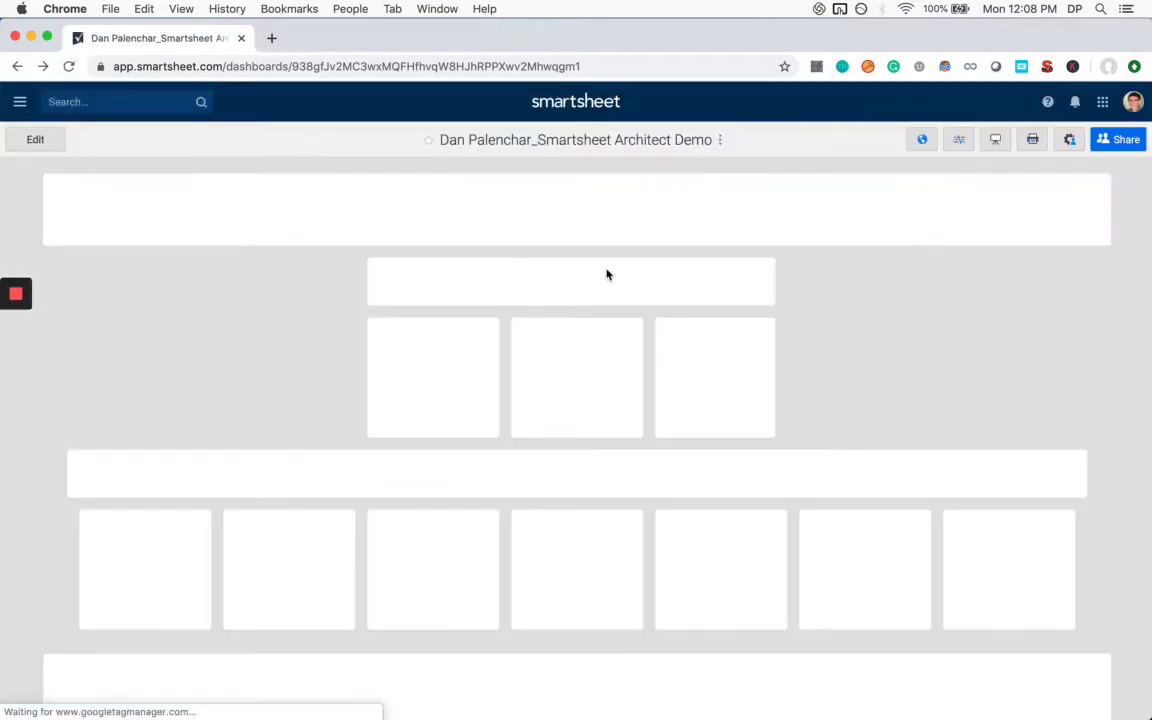
scroll(933, 342, "down", 15)
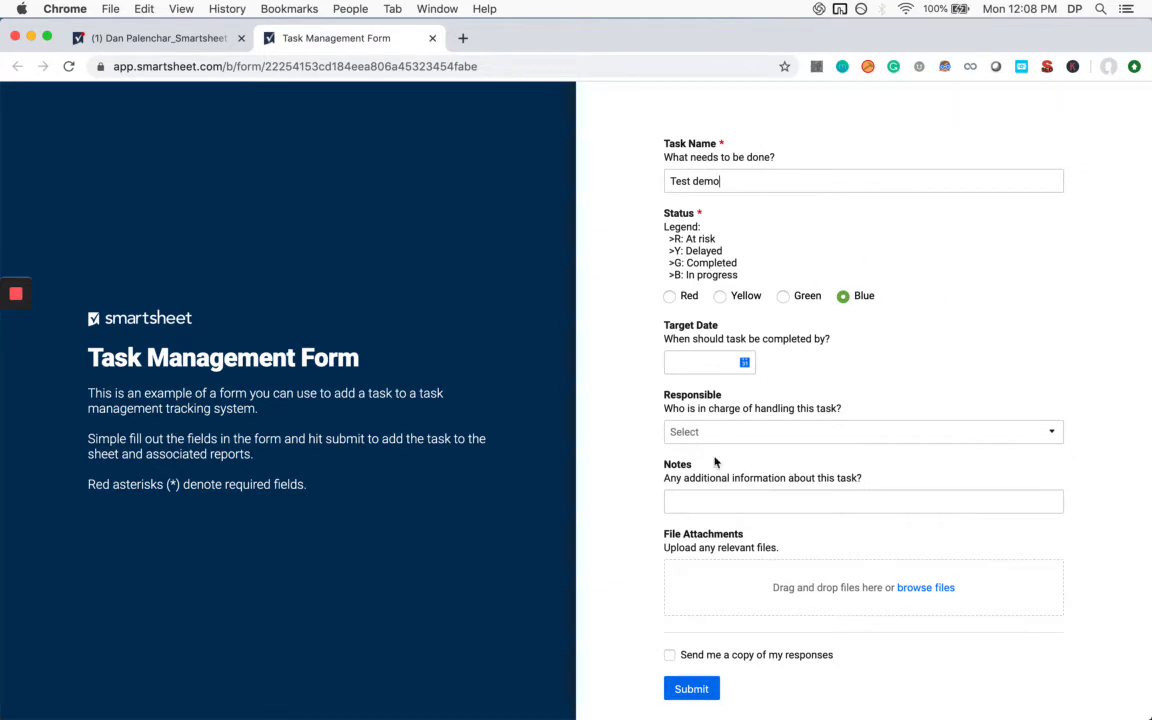
scroll(797, 501, "down", 2)
left_click(698, 617)
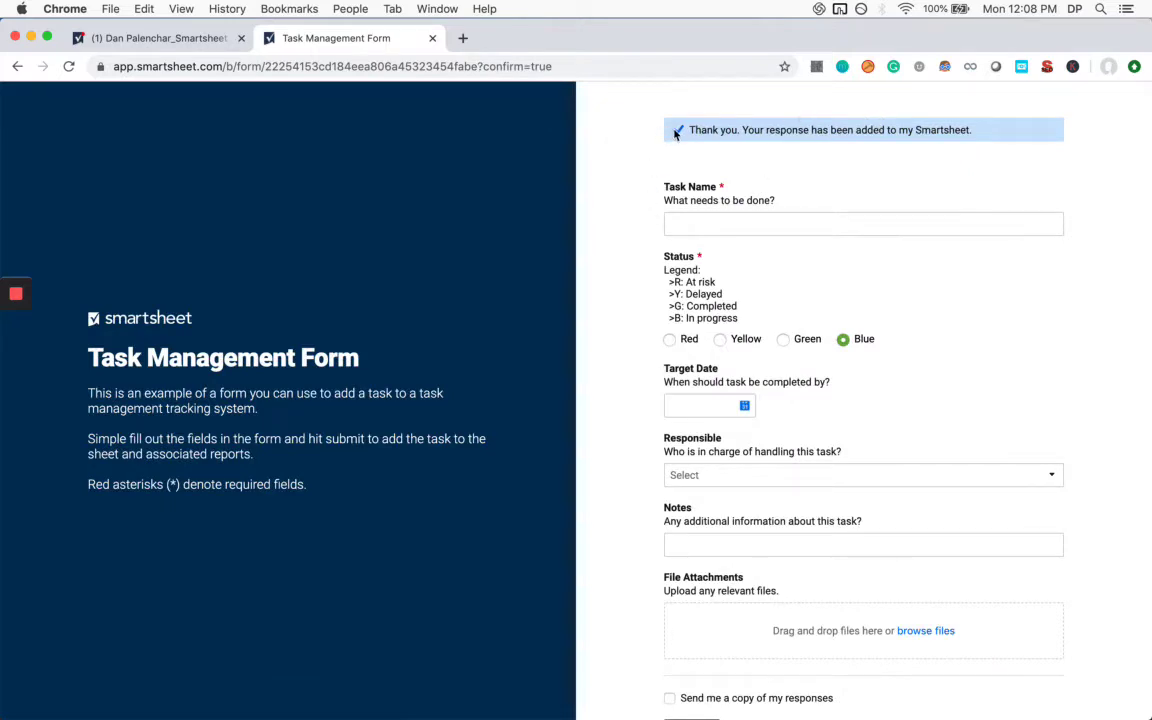
Step: Close the form, refresh the dashboard and open the full Example Task Management sheet from the open tasks report
left_click(433, 39)
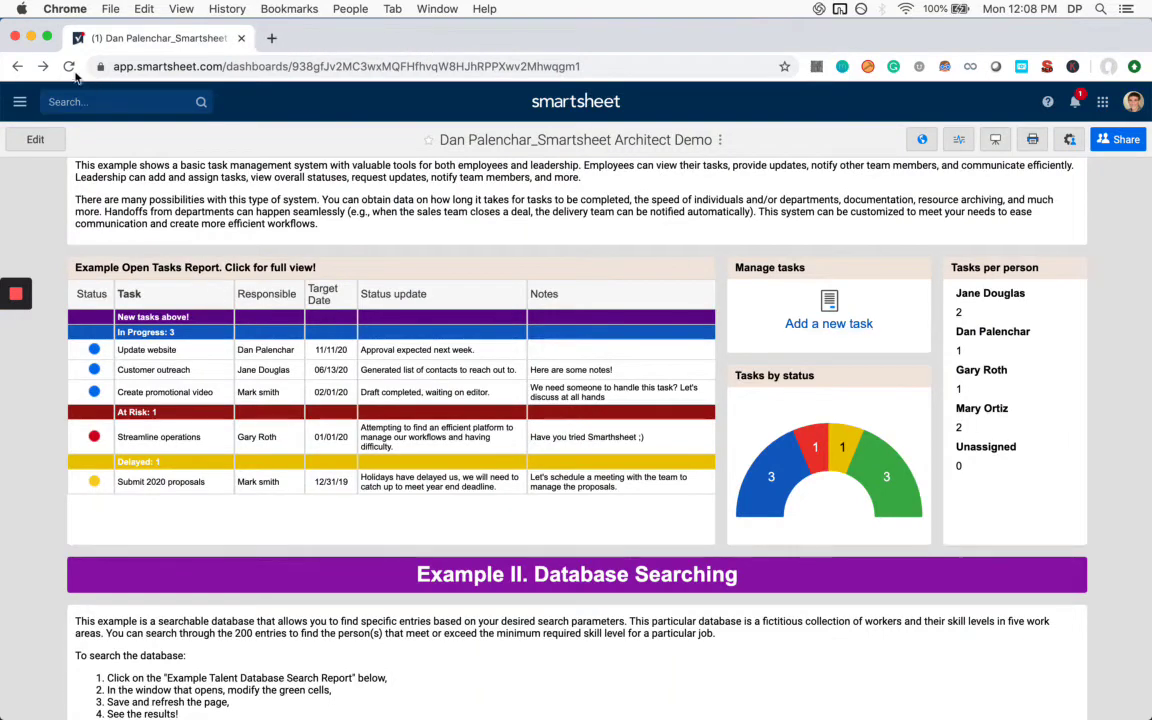
left_click(69, 67)
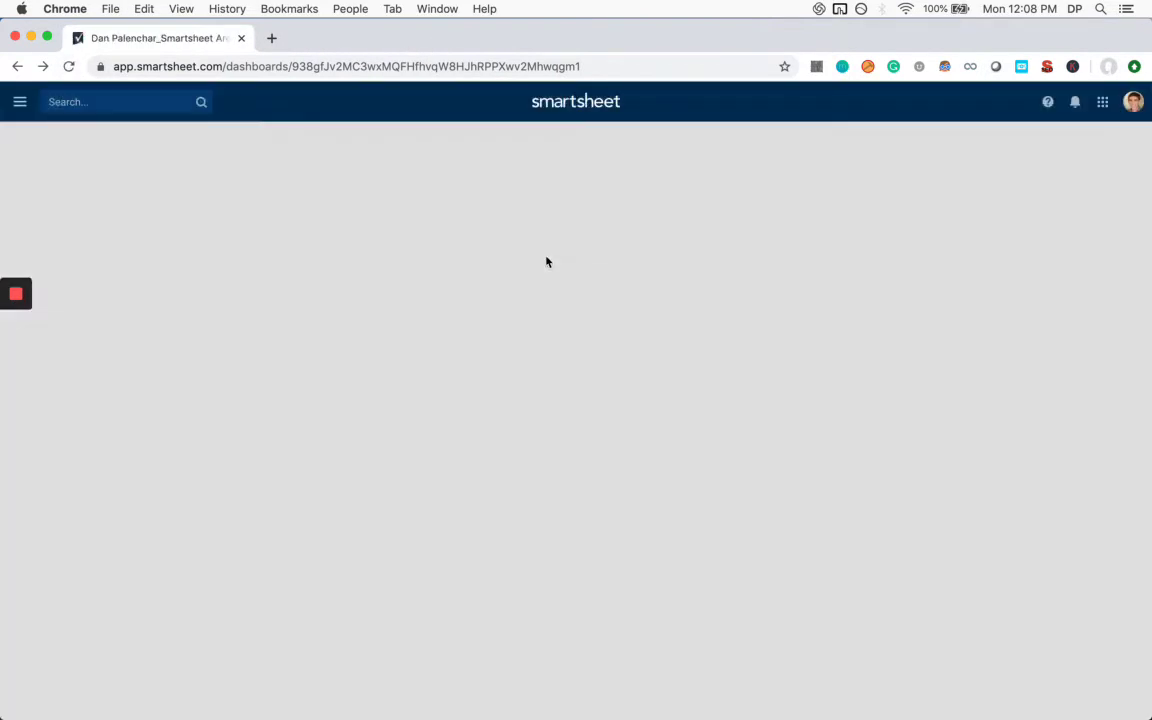
scroll(655, 298, "down", 15)
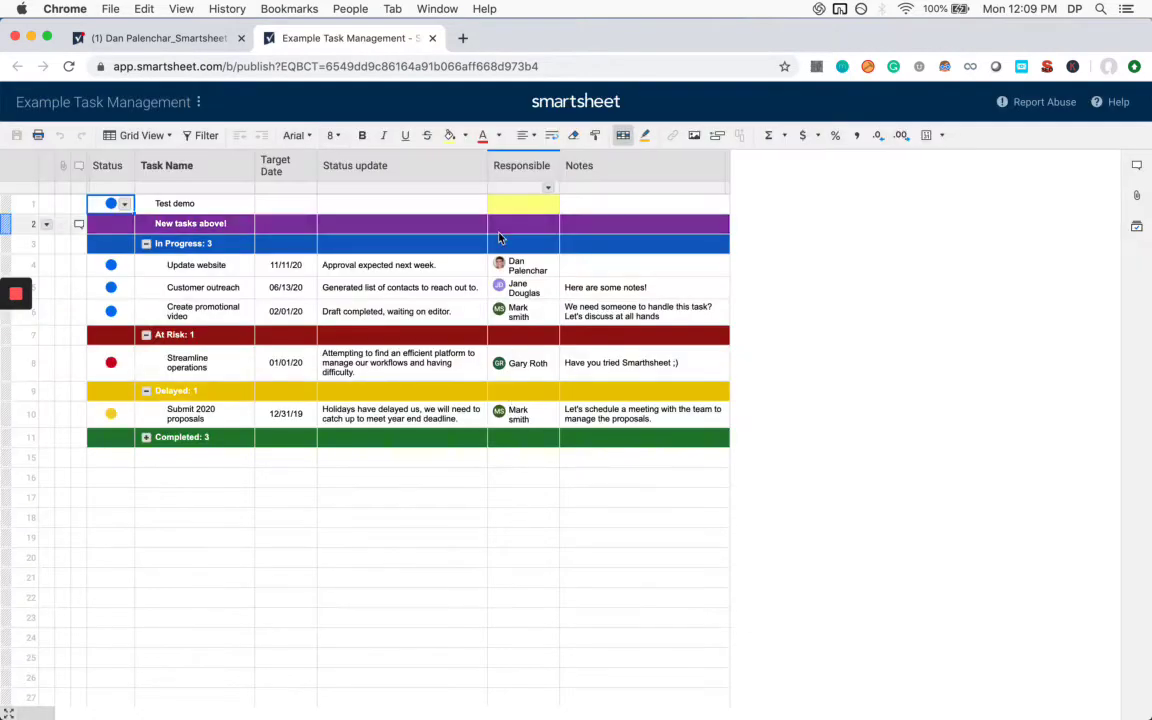
Step: Assign the Test demo task to the first listed contact and set its target date to 01/31/20
left_click(522, 203)
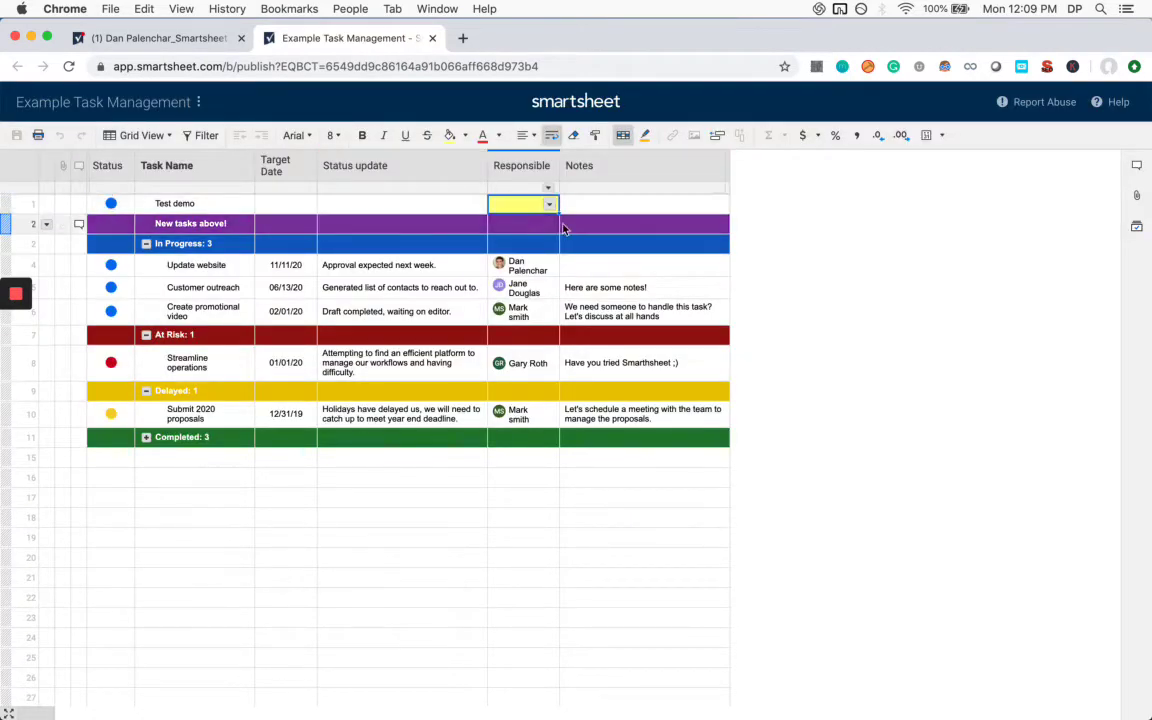
left_click(549, 204)
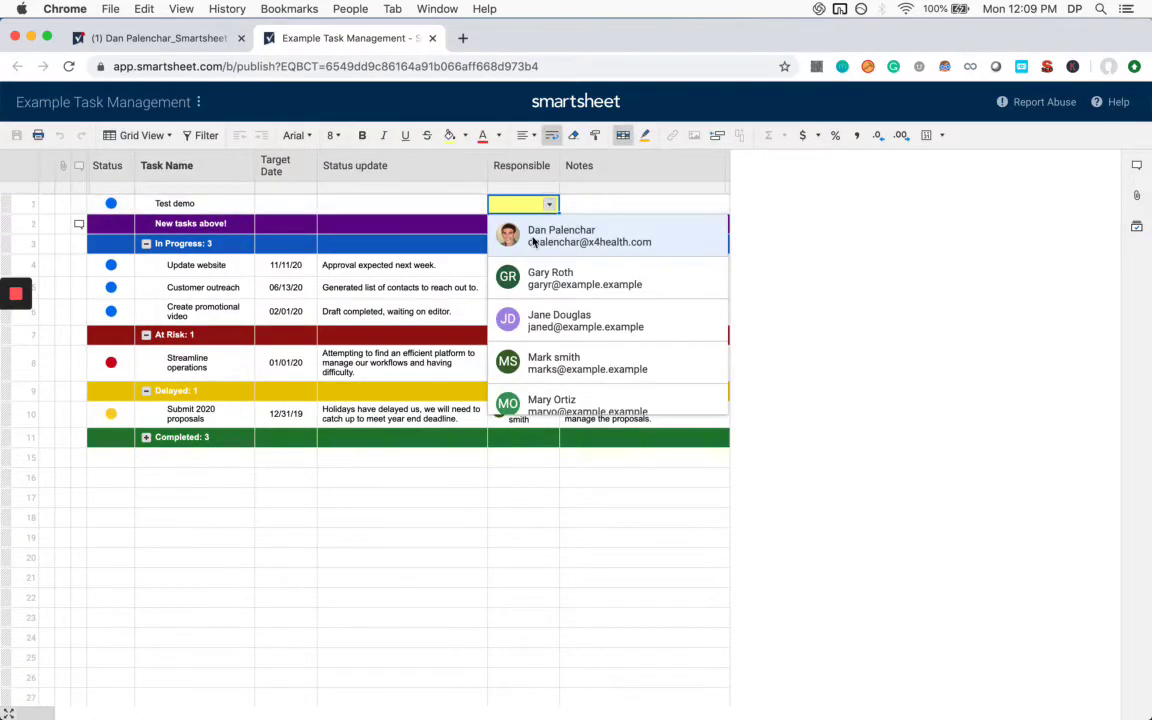
left_click(533, 241)
left_click(300, 203)
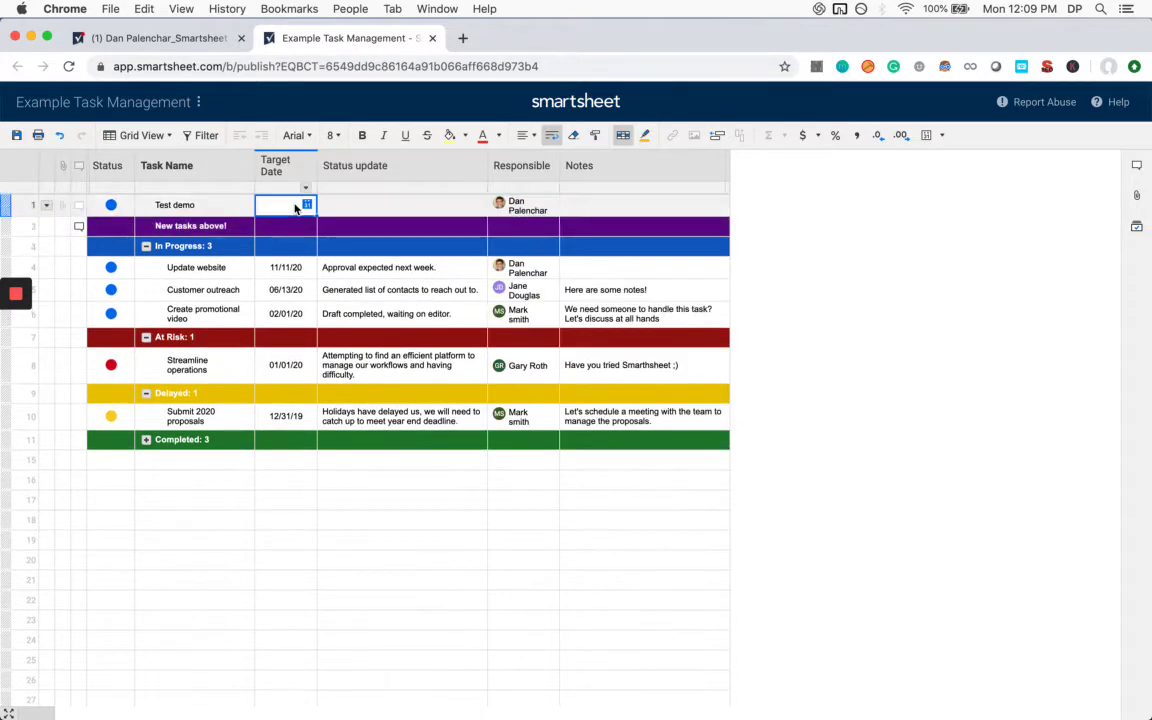
left_click(307, 204)
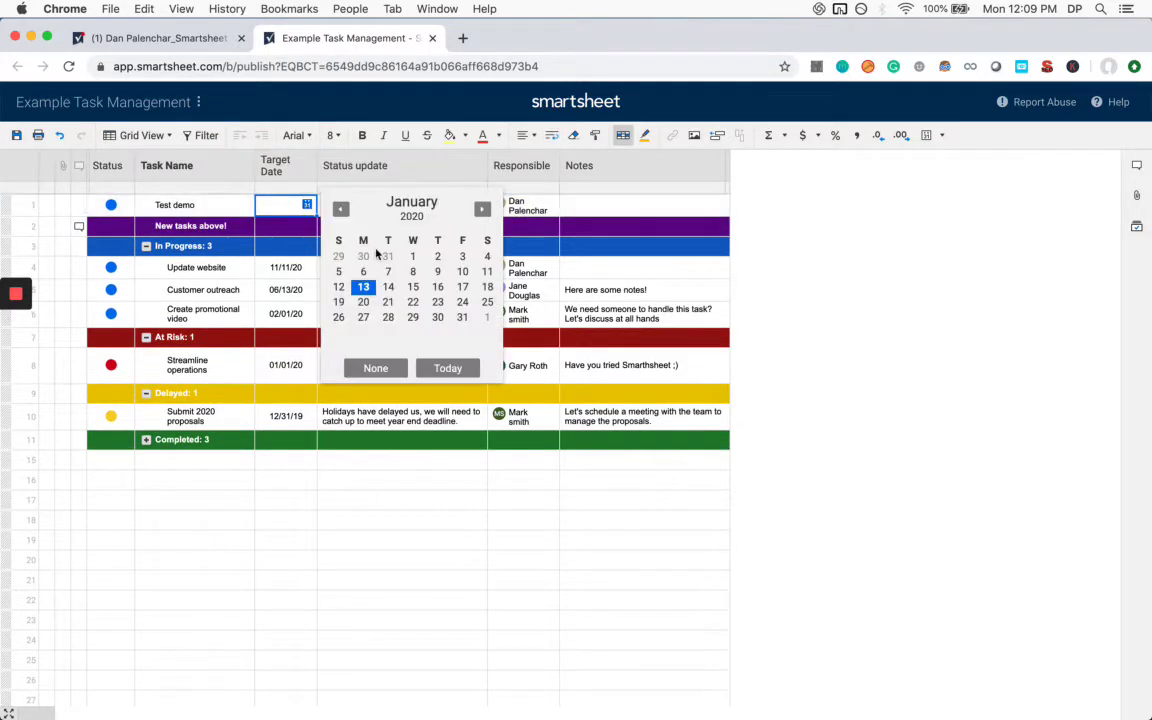
left_click(462, 317)
Step: Enter "Getting started soon." as the Test demo task's status update and "Test notes." as its notes
left_click(428, 208)
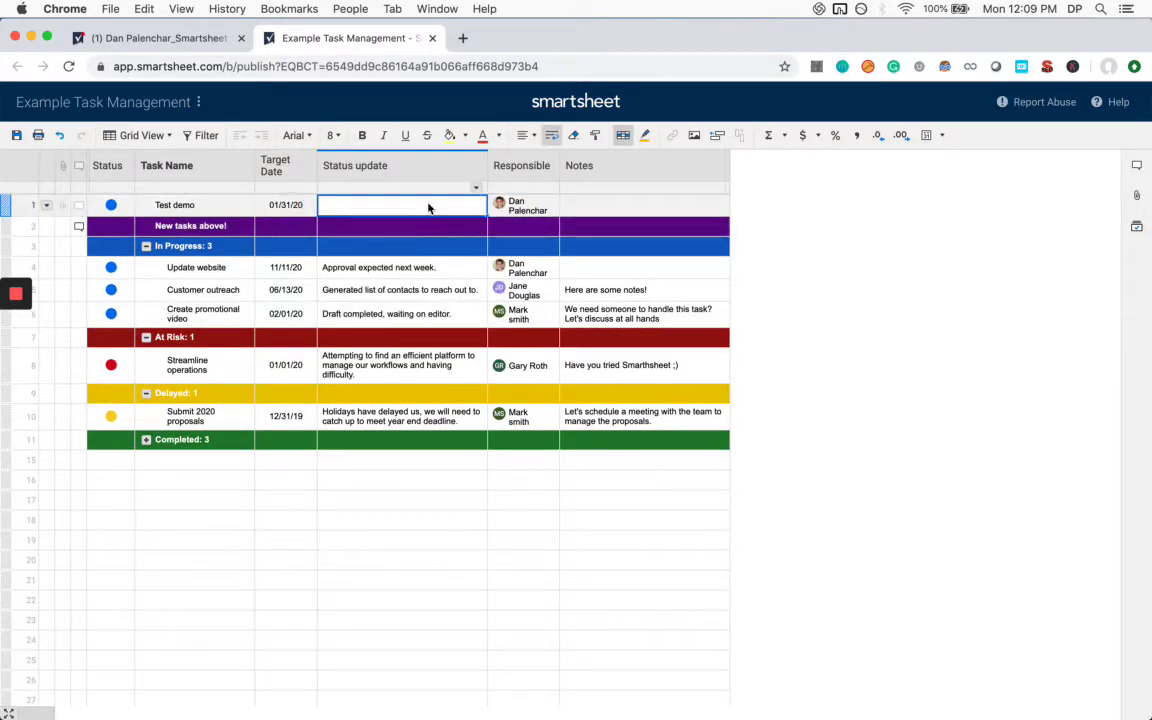
type("G")
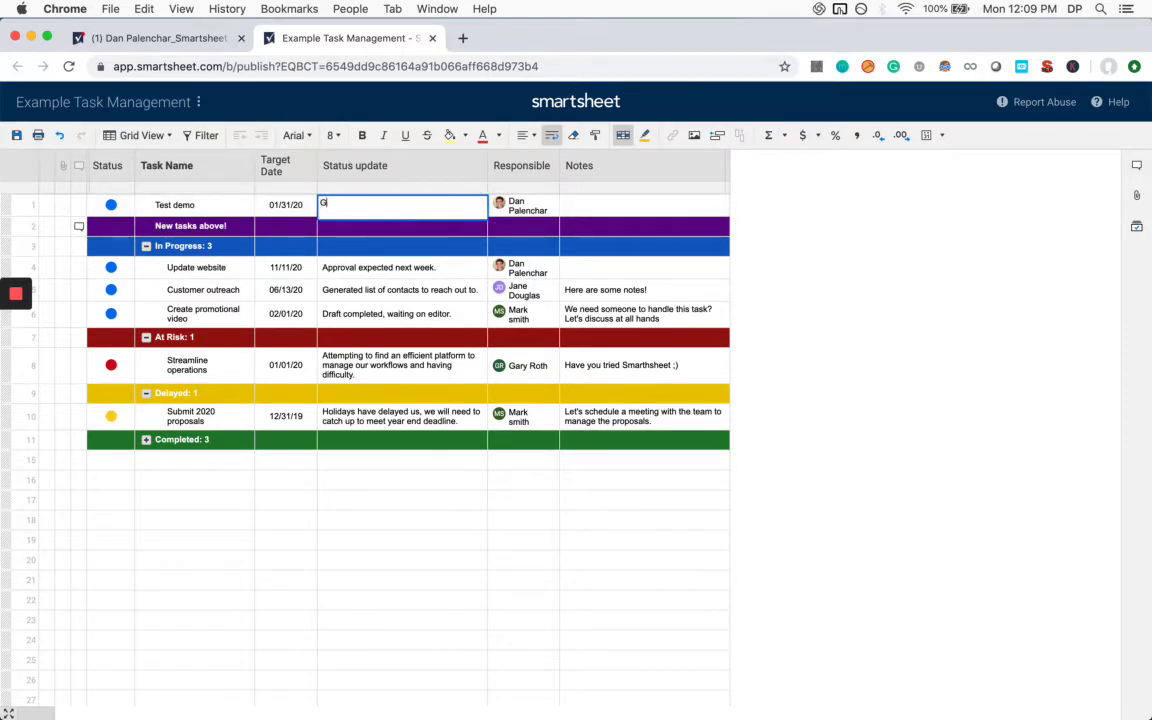
type("etting started soon.")
left_click(617, 212)
type("Test notes.")
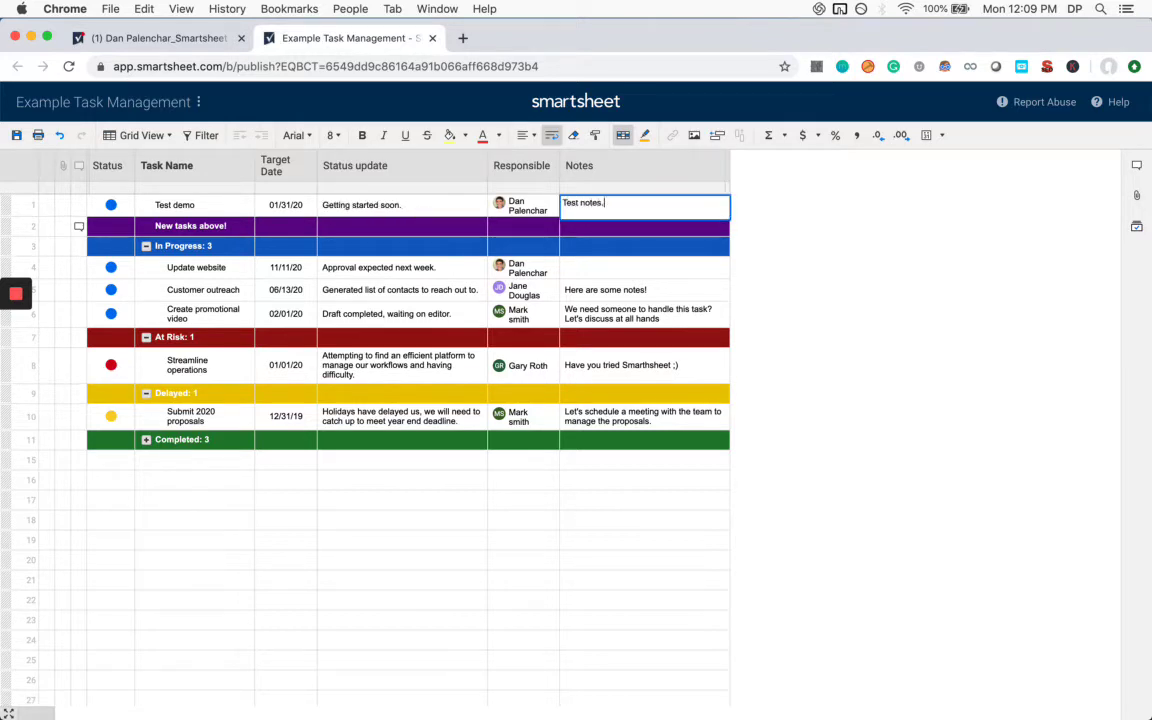
Step: Move the Test demo row to the first place in the In Progress group, then save and close the sheet
left_click_drag(12, 205, 14, 245)
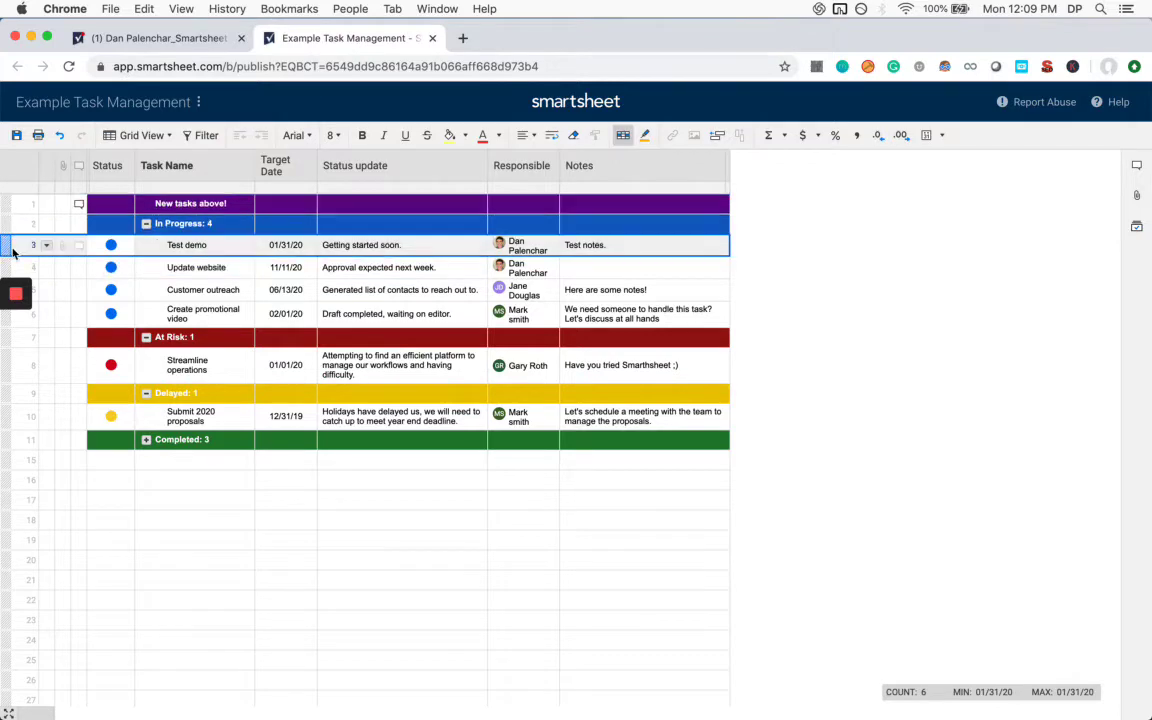
left_click(17, 137)
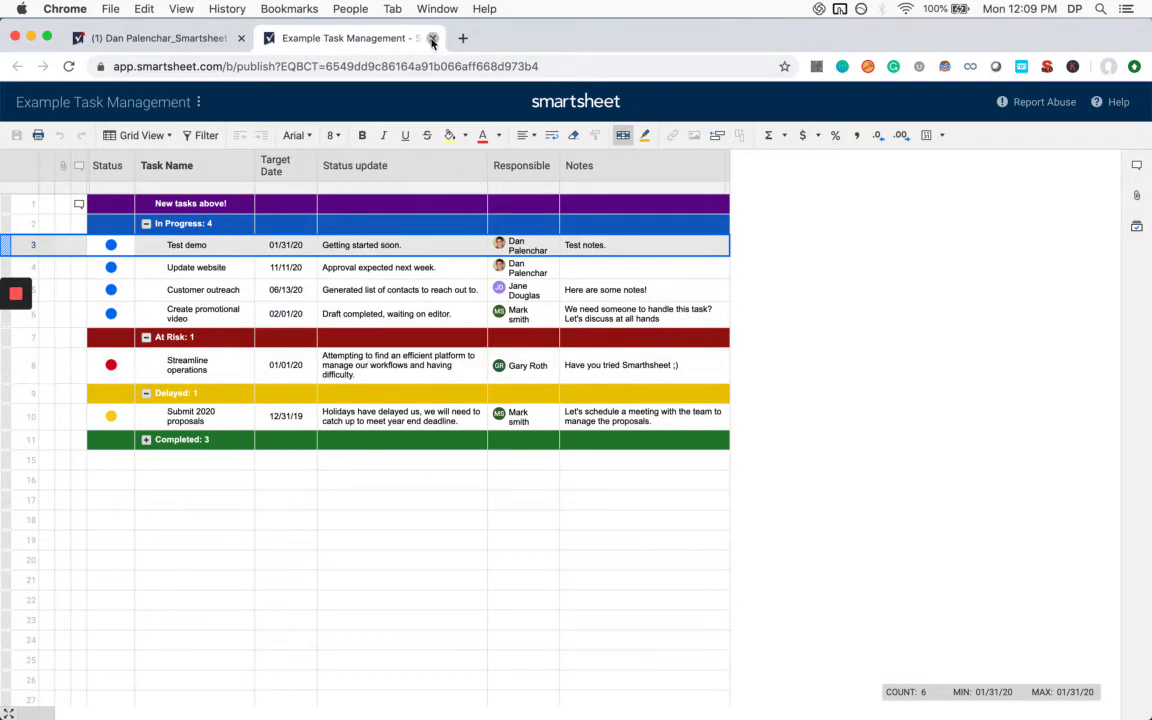
left_click(432, 38)
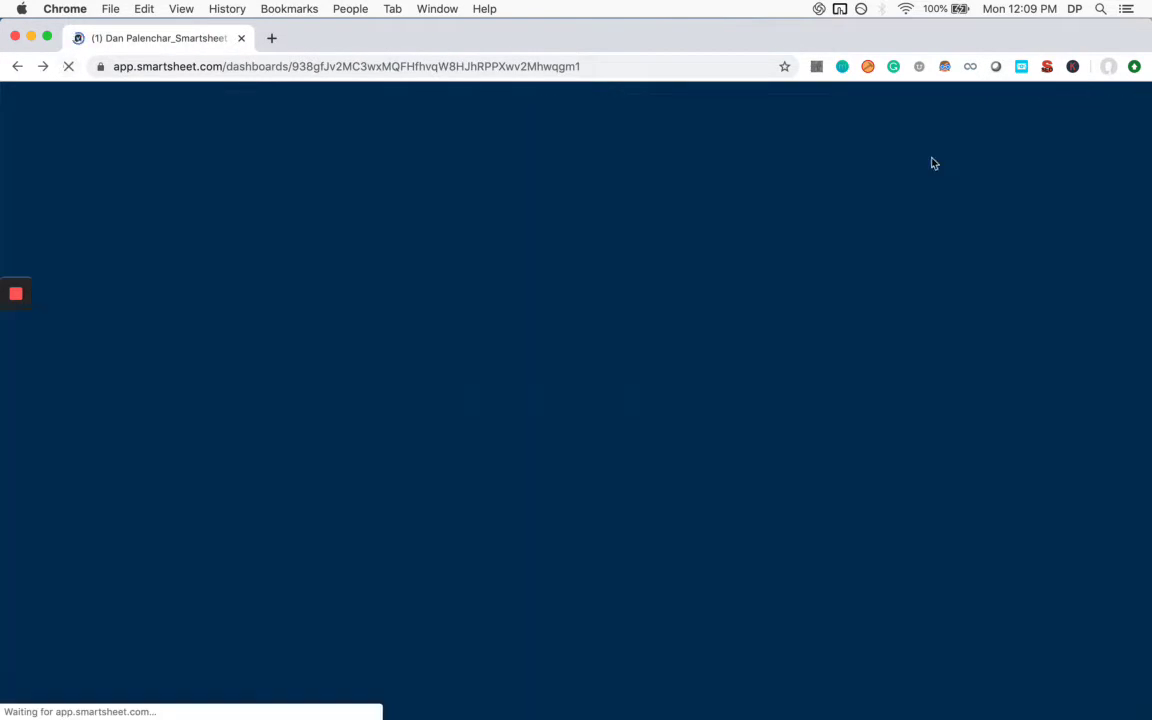
Step: Review the refreshed open tasks report and the Example II Database Searching section on the dashboard
scroll(549, 277, "down", 3)
scroll(549, 277, "down", 10)
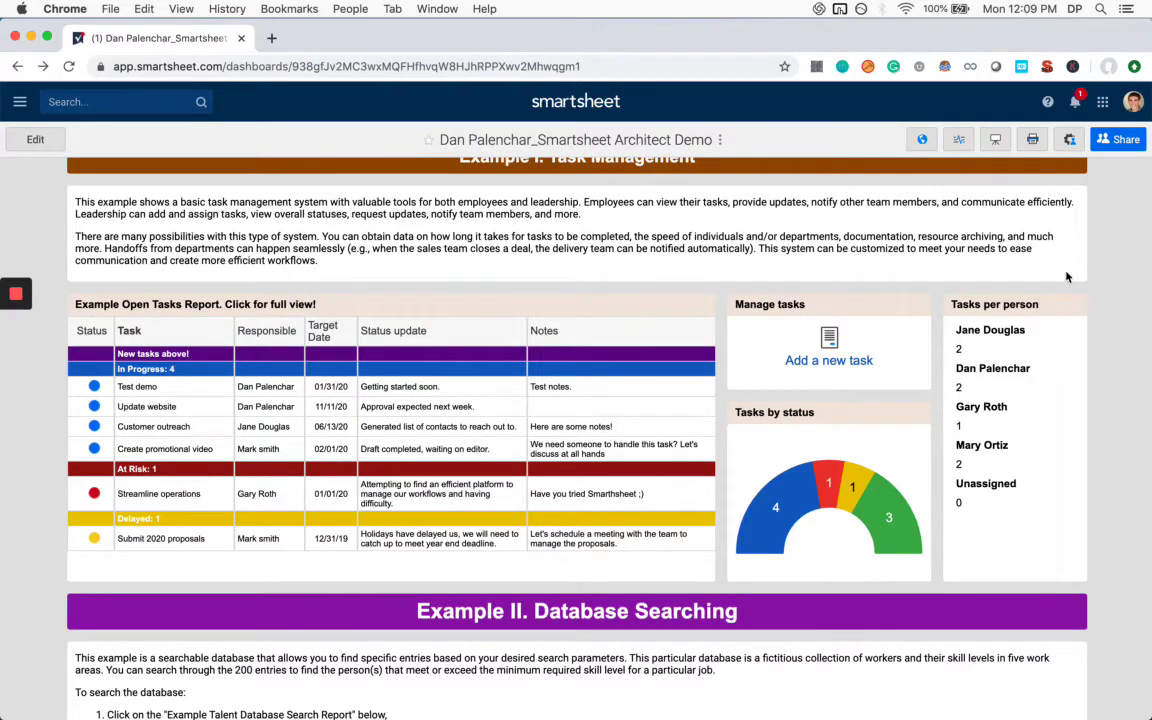
scroll(1010, 323, "down", 6)
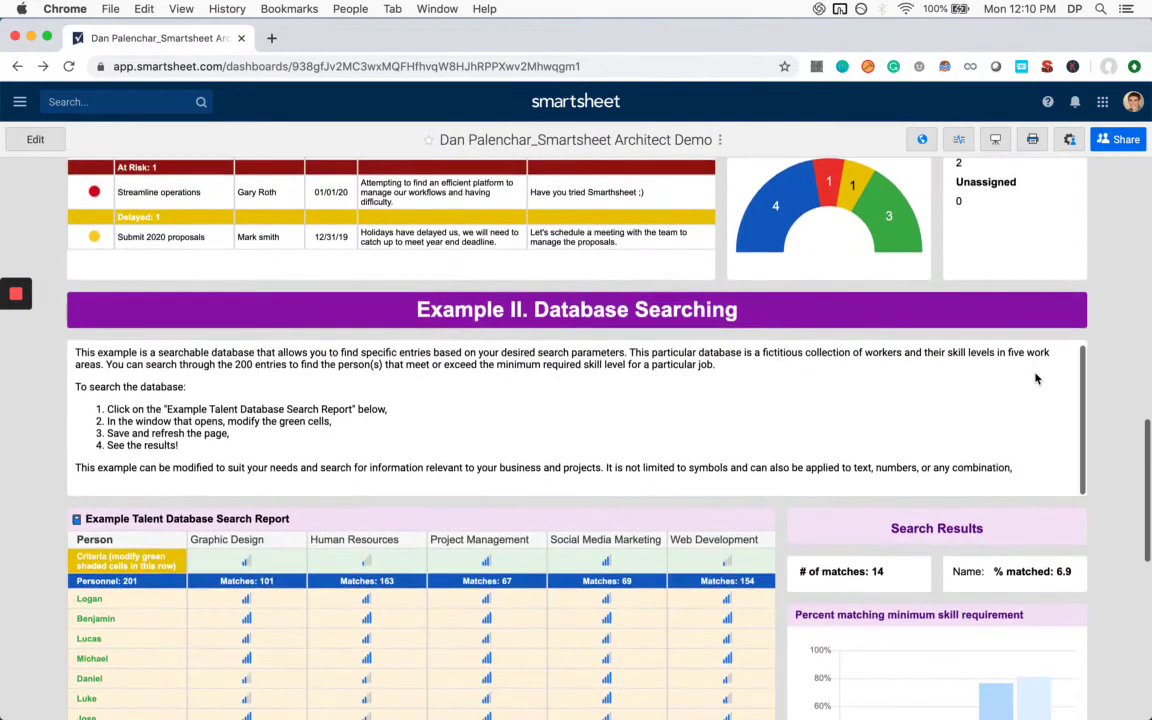
scroll(1139, 386, "down", 2)
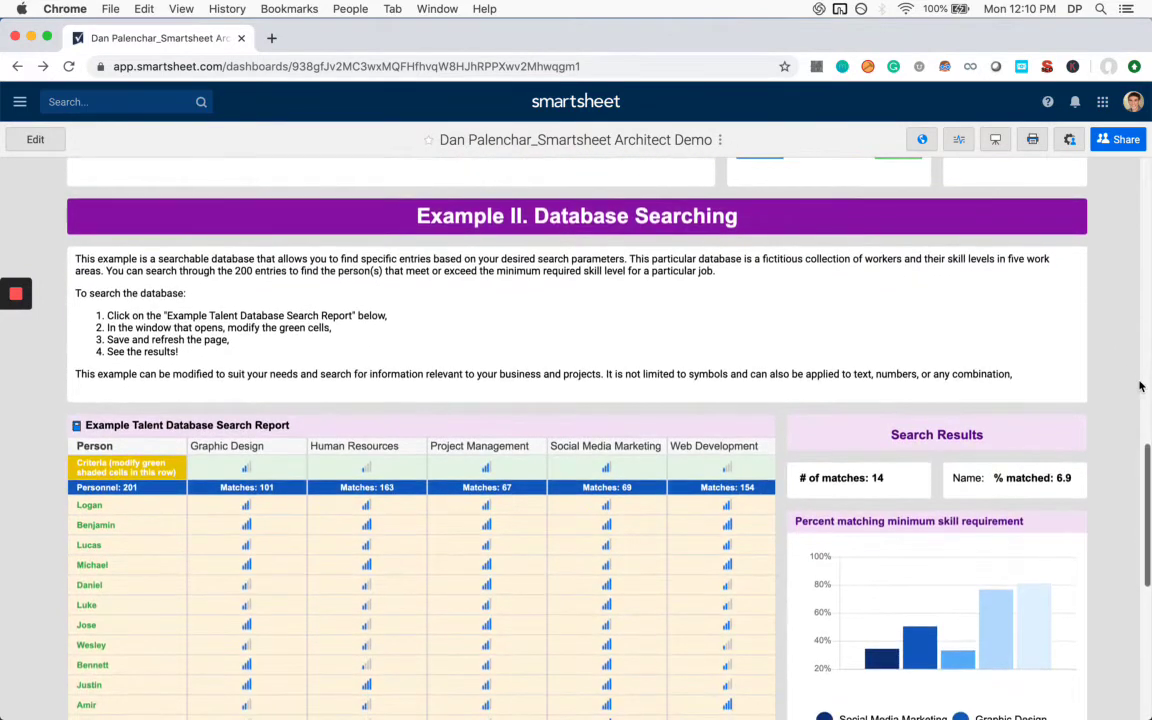
scroll(1120, 346, "down", 1)
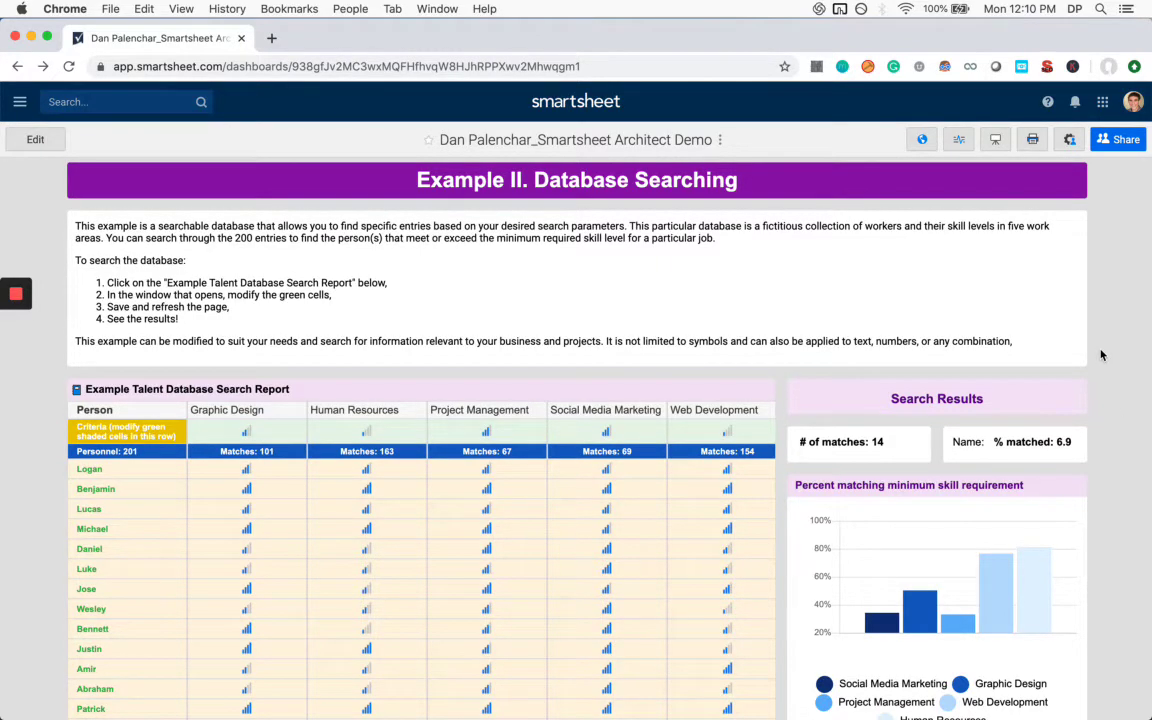
scroll(1105, 370, "down", 2)
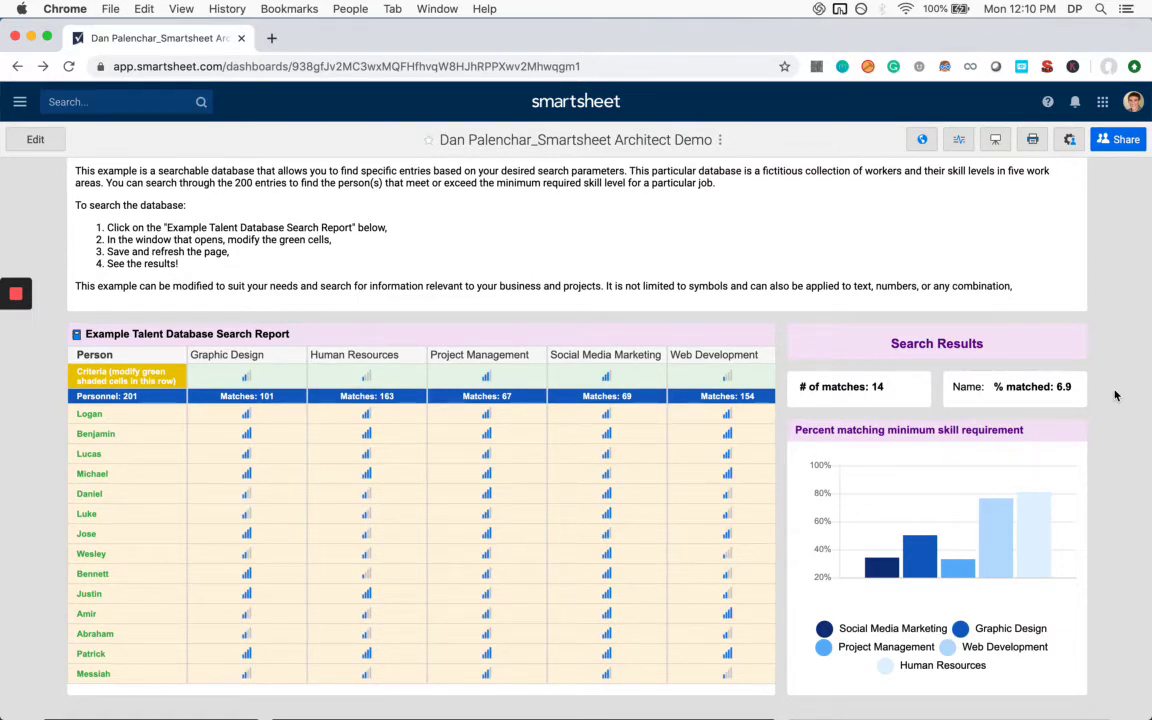
scroll(1116, 396, "down", 1)
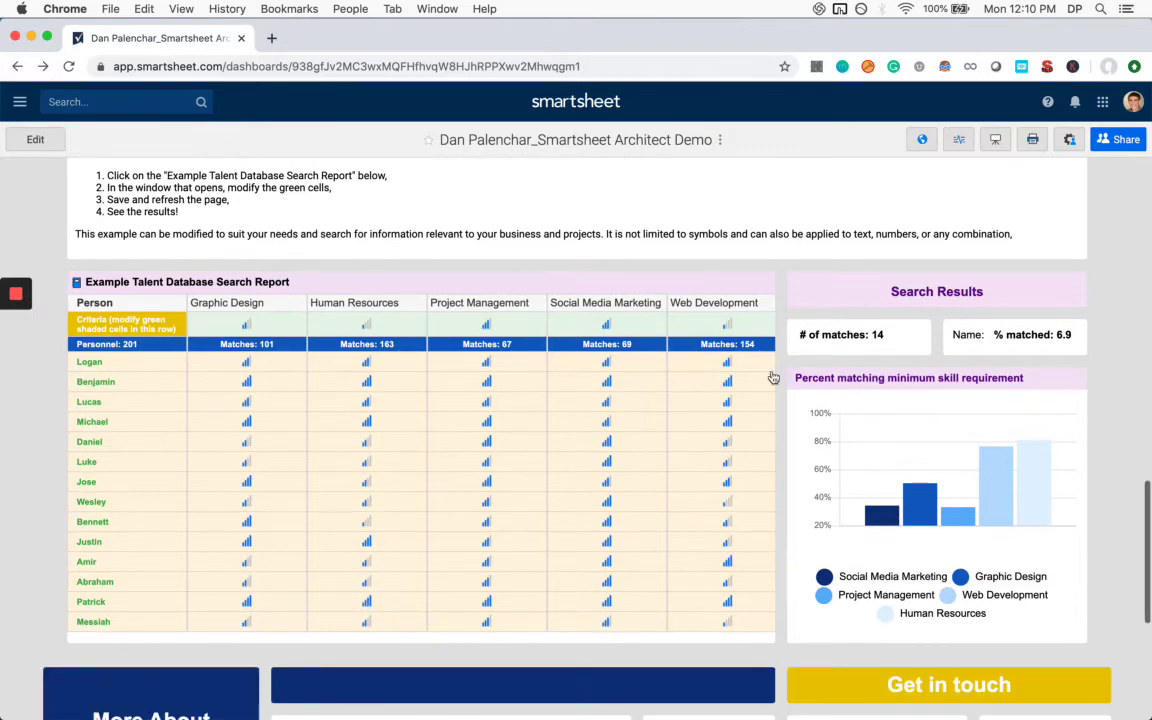
scroll(268, 340, "down", 1)
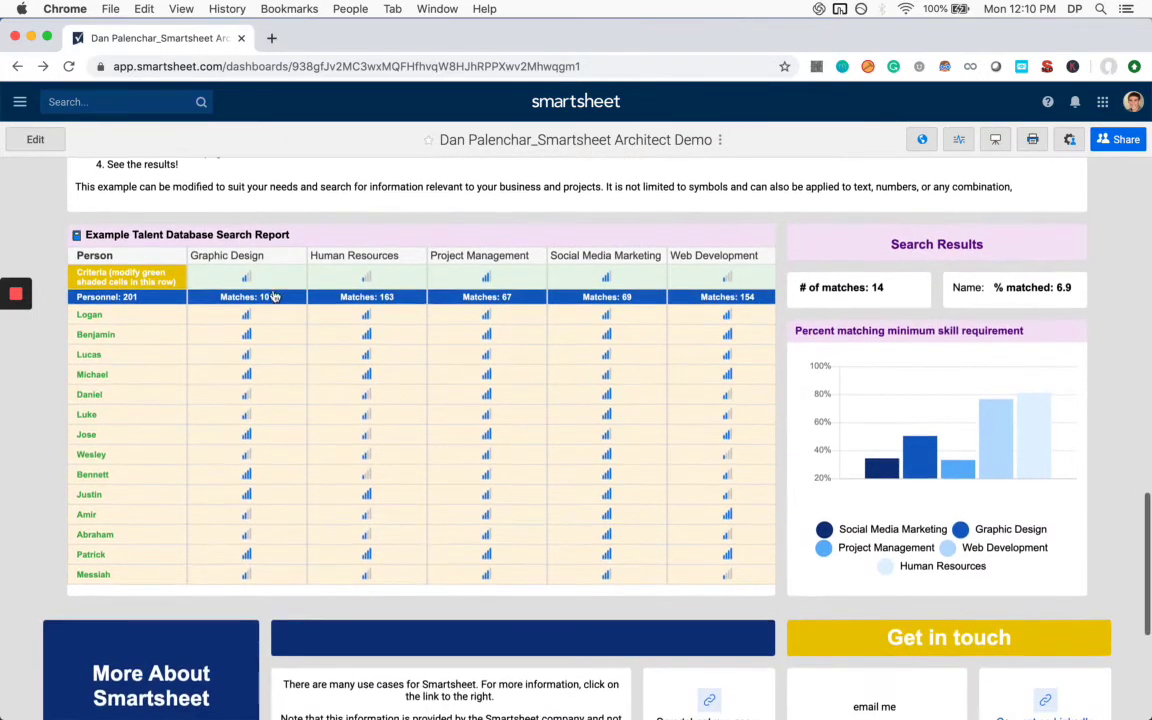
Step: Open the full Example Database sheet from the Example Talent Database Search Report and look through its personnel rows
left_click(226, 232)
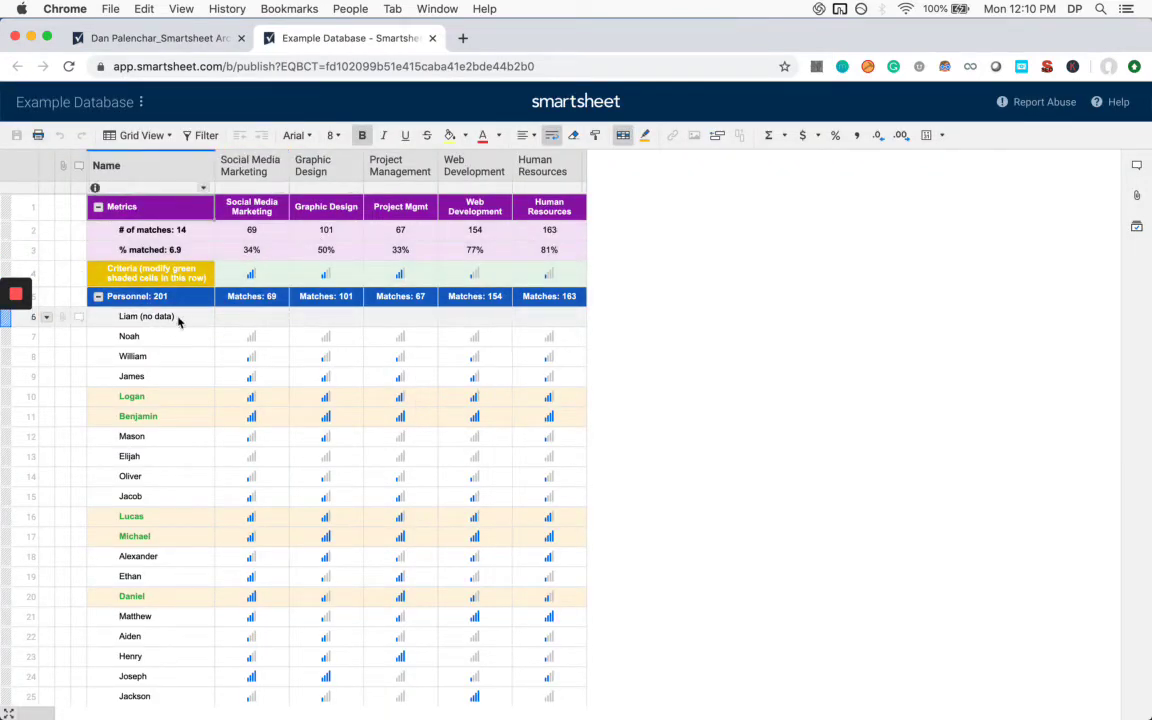
scroll(179, 321, "down", 20)
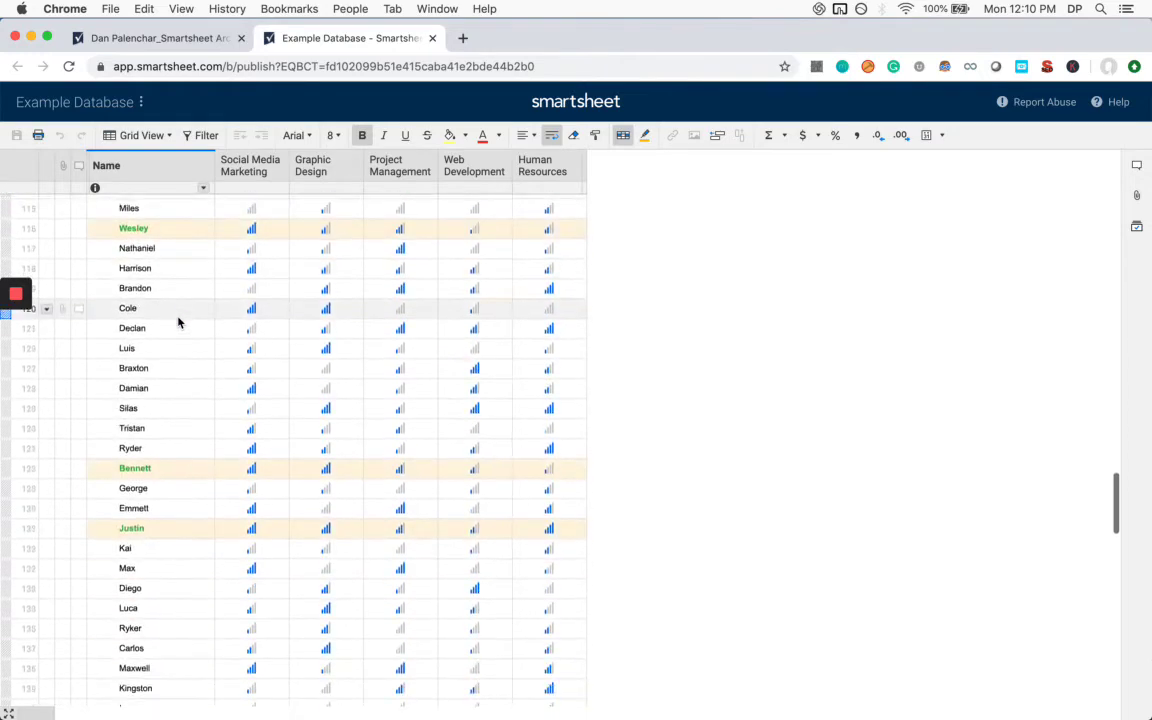
scroll(179, 321, "up", 20)
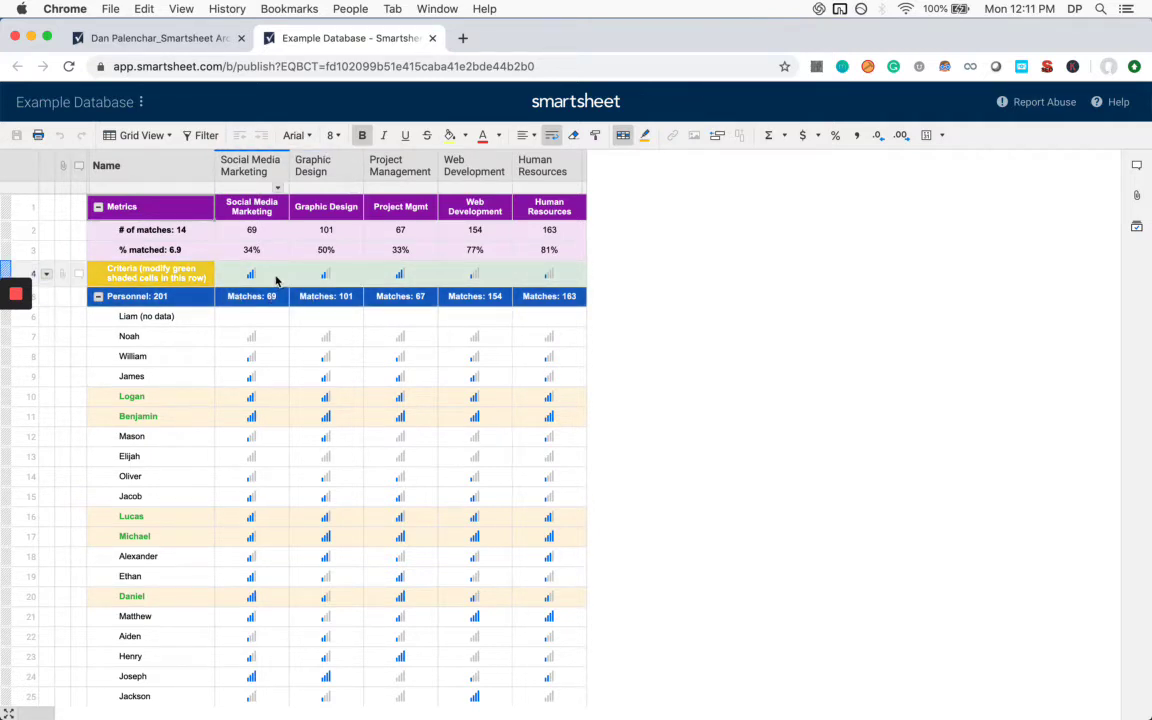
Step: Set the Social Media Marketing and Graphic Design criteria in the green row to Empty
left_click(277, 278)
left_click(278, 278)
left_click(262, 293)
left_click(336, 278)
left_click(352, 276)
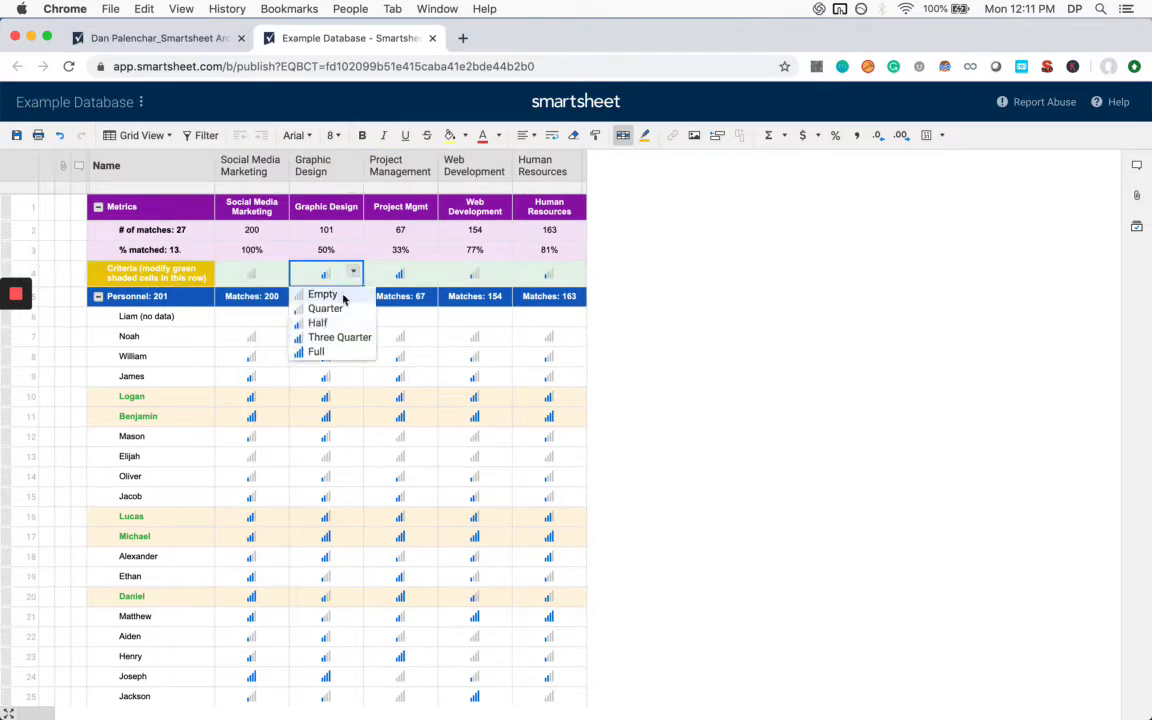
left_click(322, 293)
Step: Set the Project Management, Web Development and Human Resources criteria to Empty and save the sheet
left_click(427, 276)
left_click(427, 276)
left_click(410, 294)
left_click(483, 280)
left_click(503, 274)
left_click(470, 294)
left_click(571, 270)
left_click(576, 272)
left_click(548, 294)
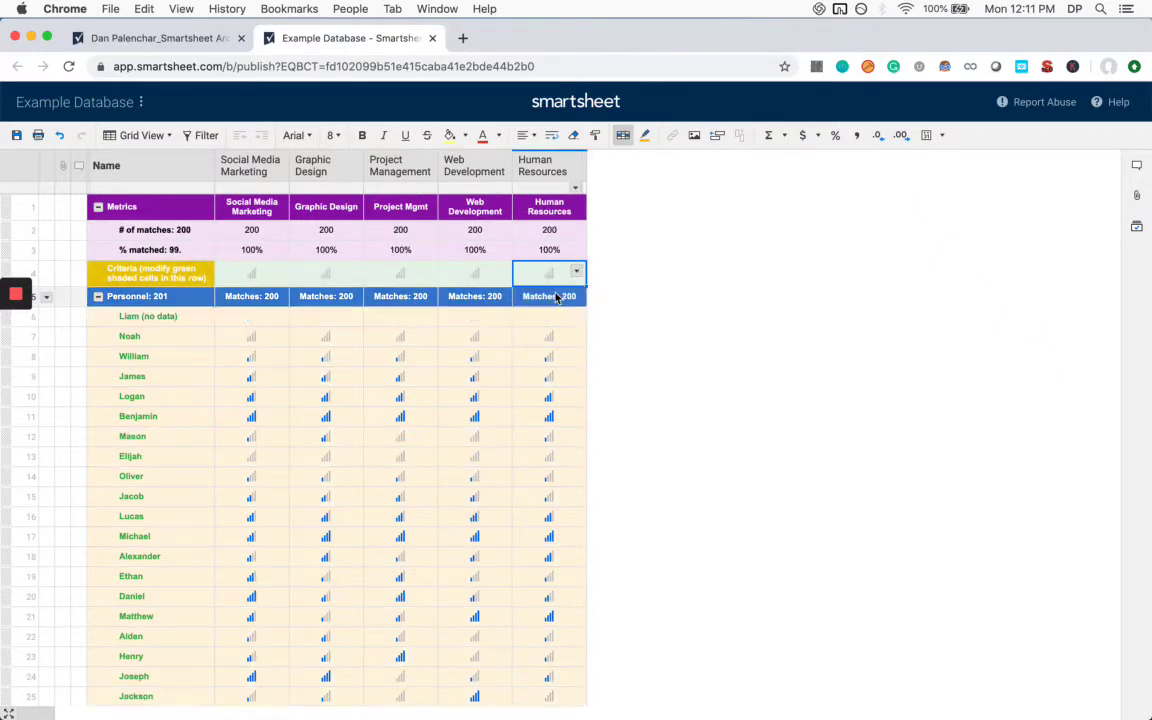
left_click(16, 135)
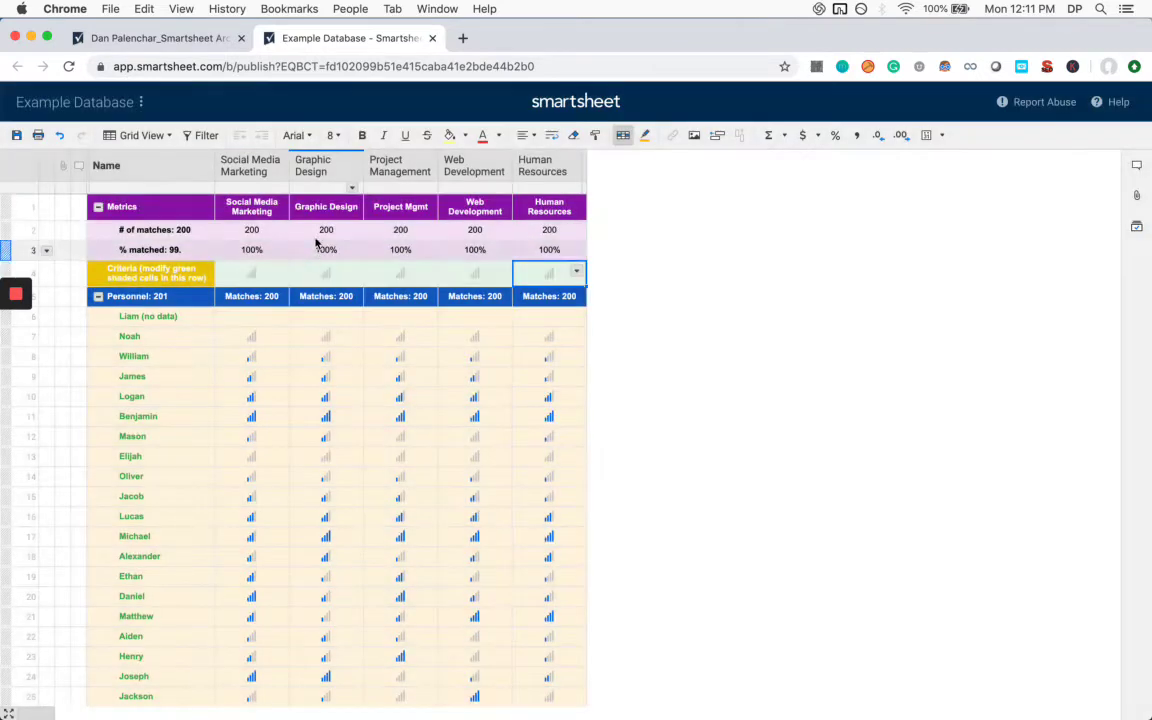
Step: Examine the highlighted personnel rows, the level choices for the Social Media Marketing criterion and the overall % matched metric
scroll(341, 390, "down", 2)
scroll(341, 390, "up", 2)
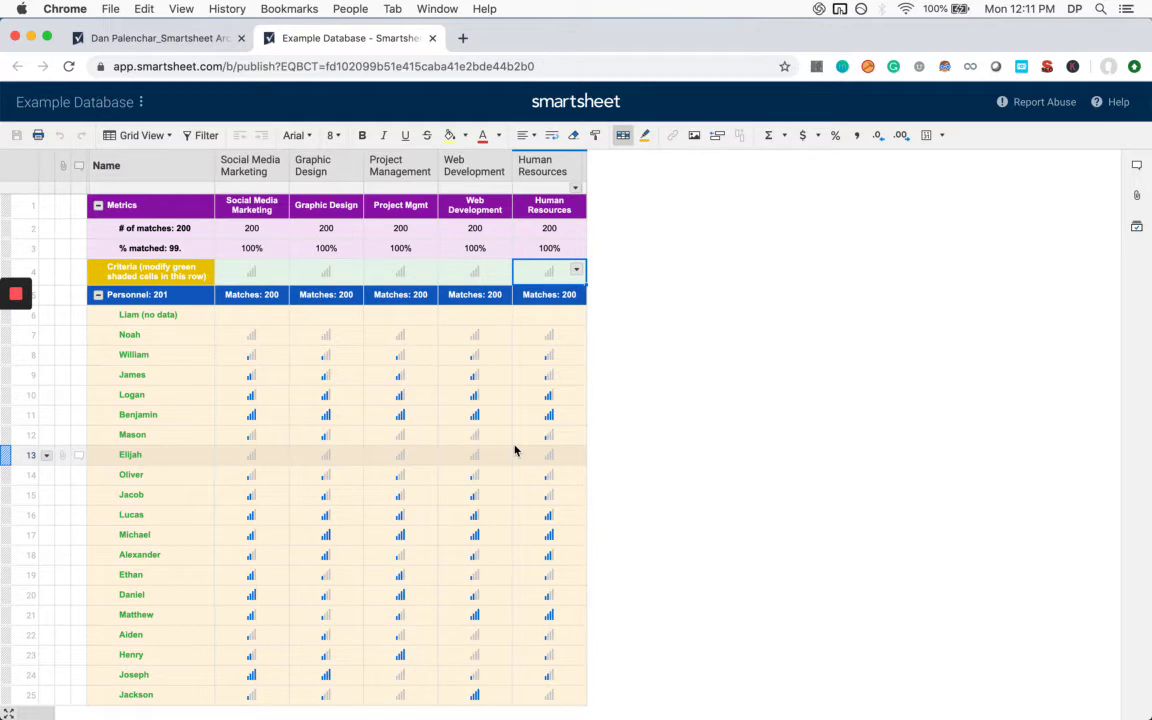
left_click(268, 277)
left_click(278, 272)
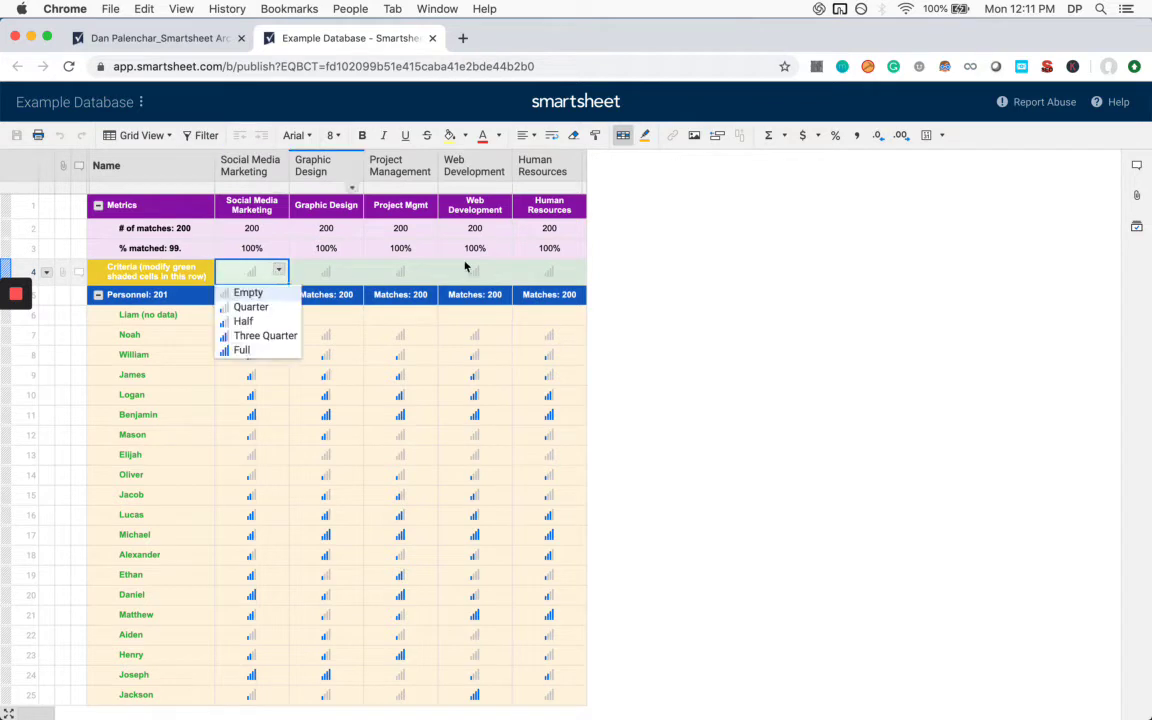
left_click(702, 411)
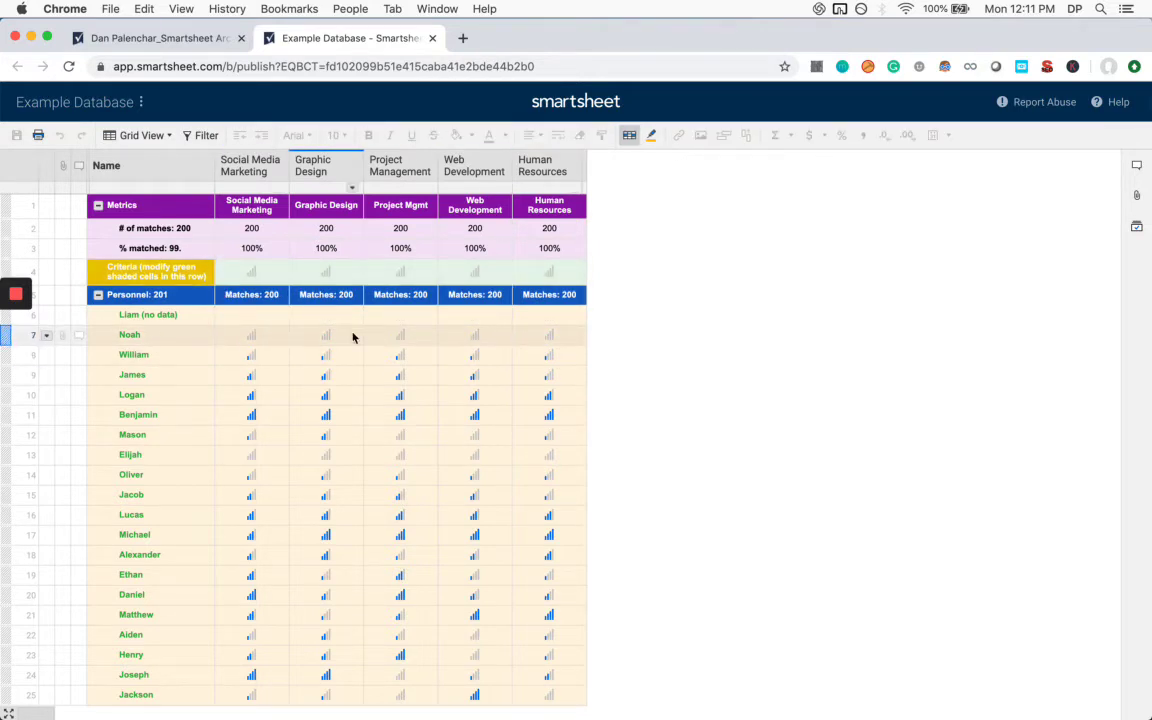
scroll(275, 350, "down", 15)
scroll(276, 350, "down", 7)
scroll(276, 350, "up", 20)
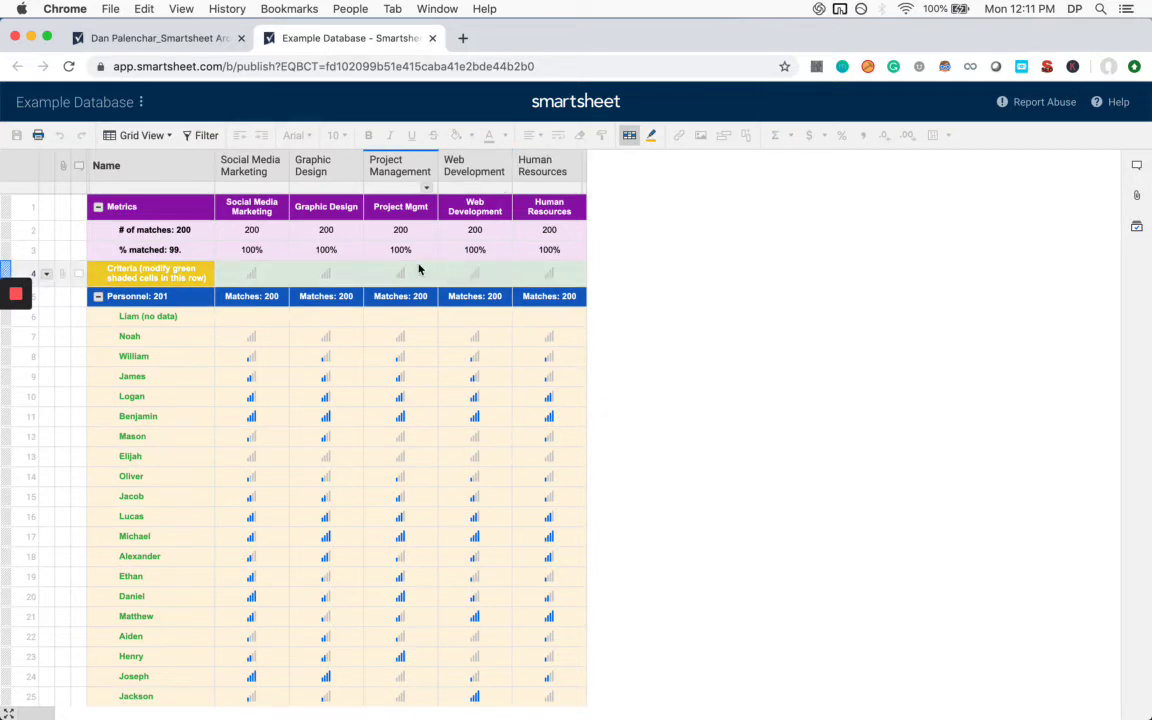
left_click(205, 251)
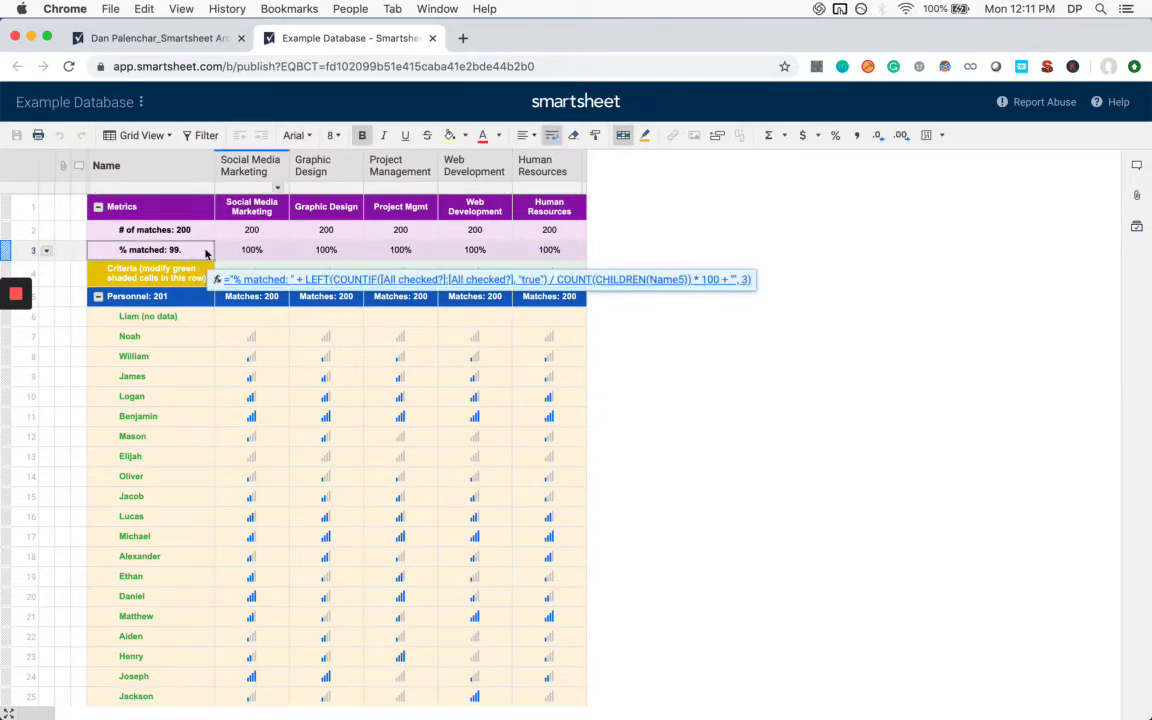
left_click(370, 434)
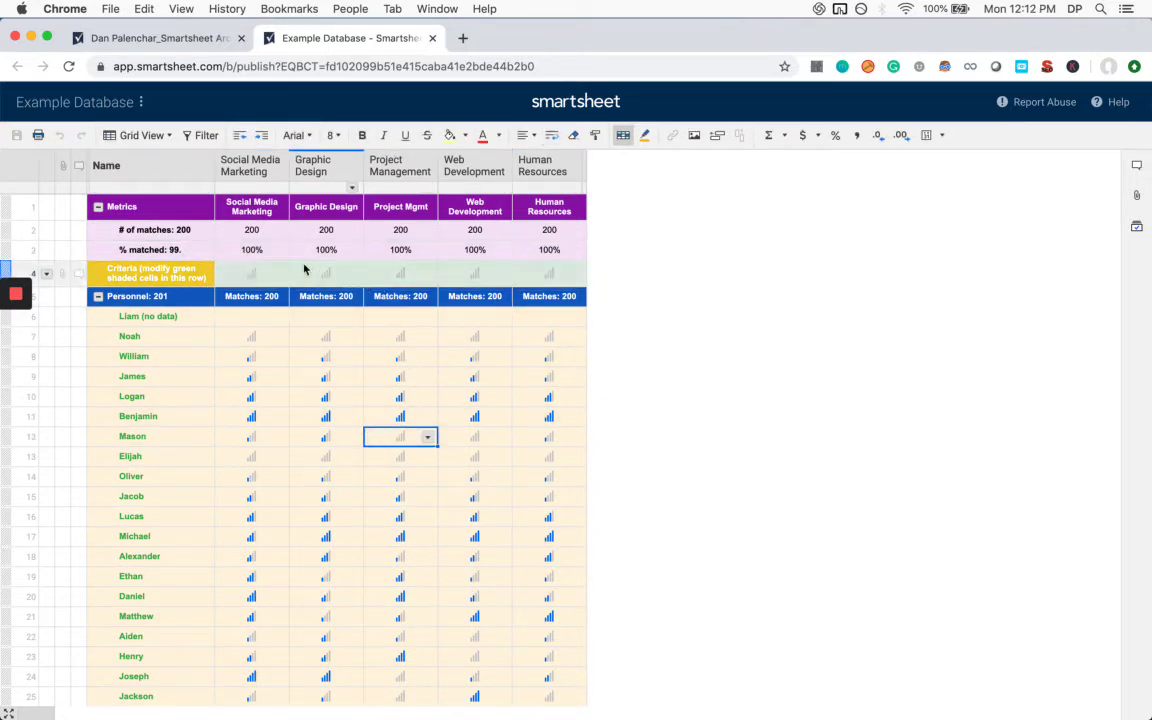
Step: Inspect the Matches cells of all five skill columns in the Personnel row
left_click(251, 296)
key("Right")
key("Right")
key("Right")
key("Right")
key("Left")
key("Left")
key("Left")
key("Left")
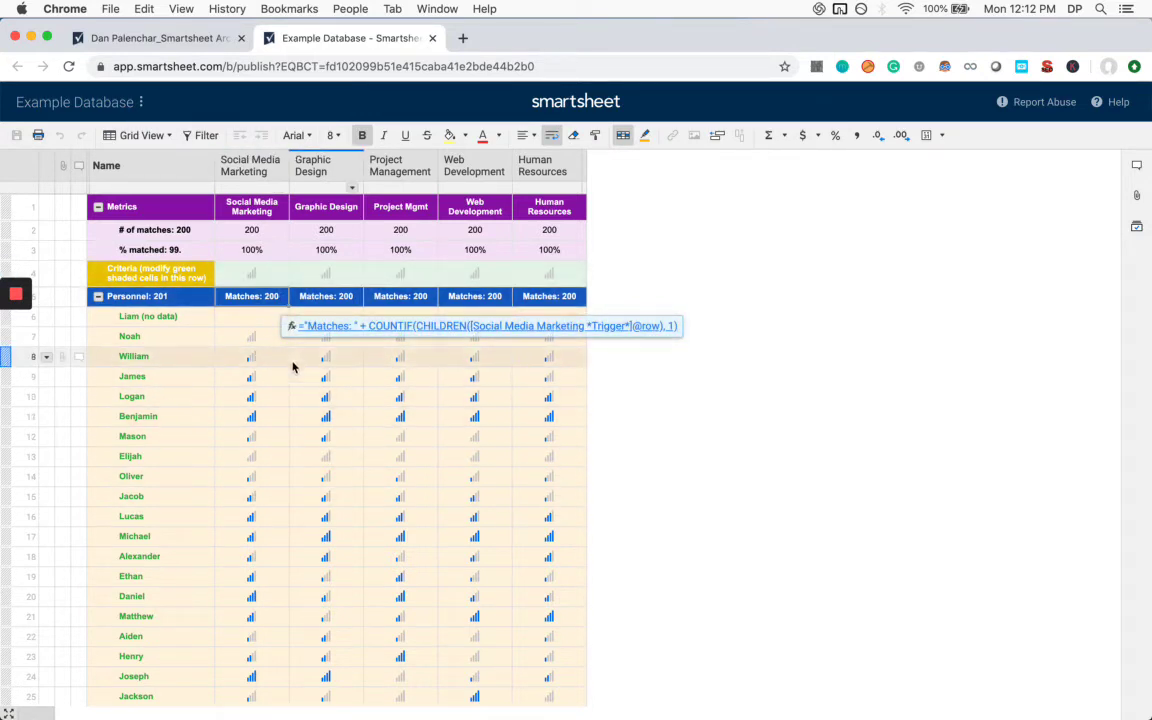
Step: Set the Social Media Marketing criterion to Full and the Graphic Design criterion to Half
left_click(268, 276)
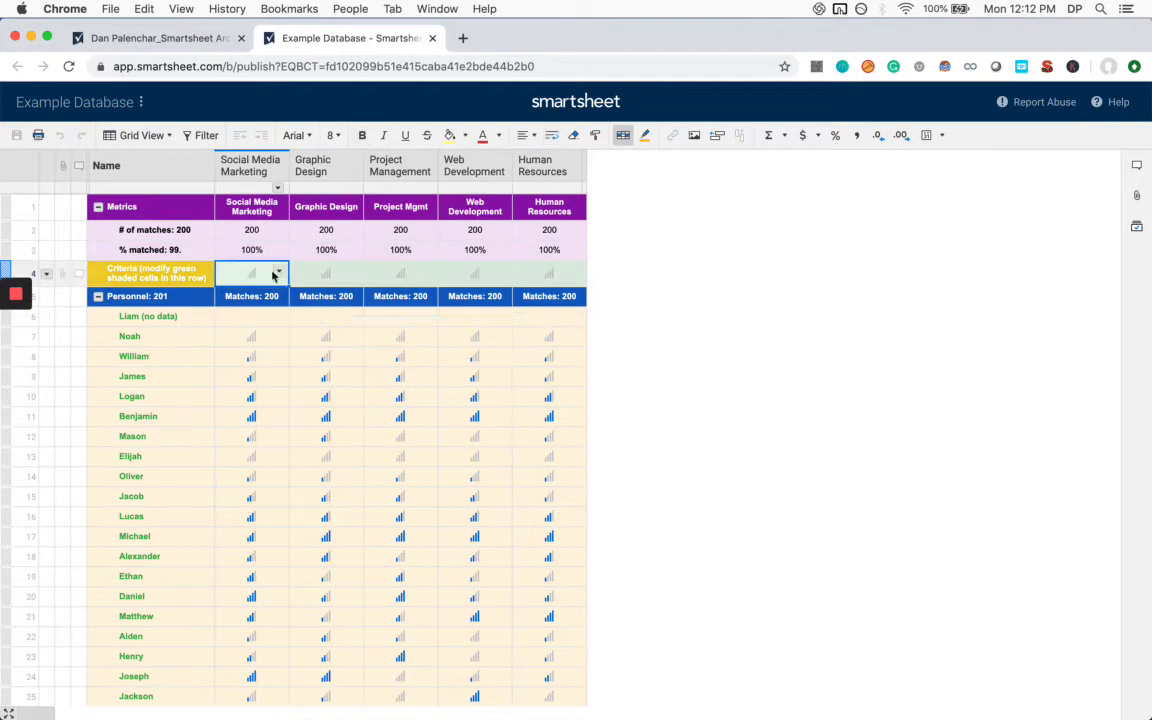
left_click(279, 271)
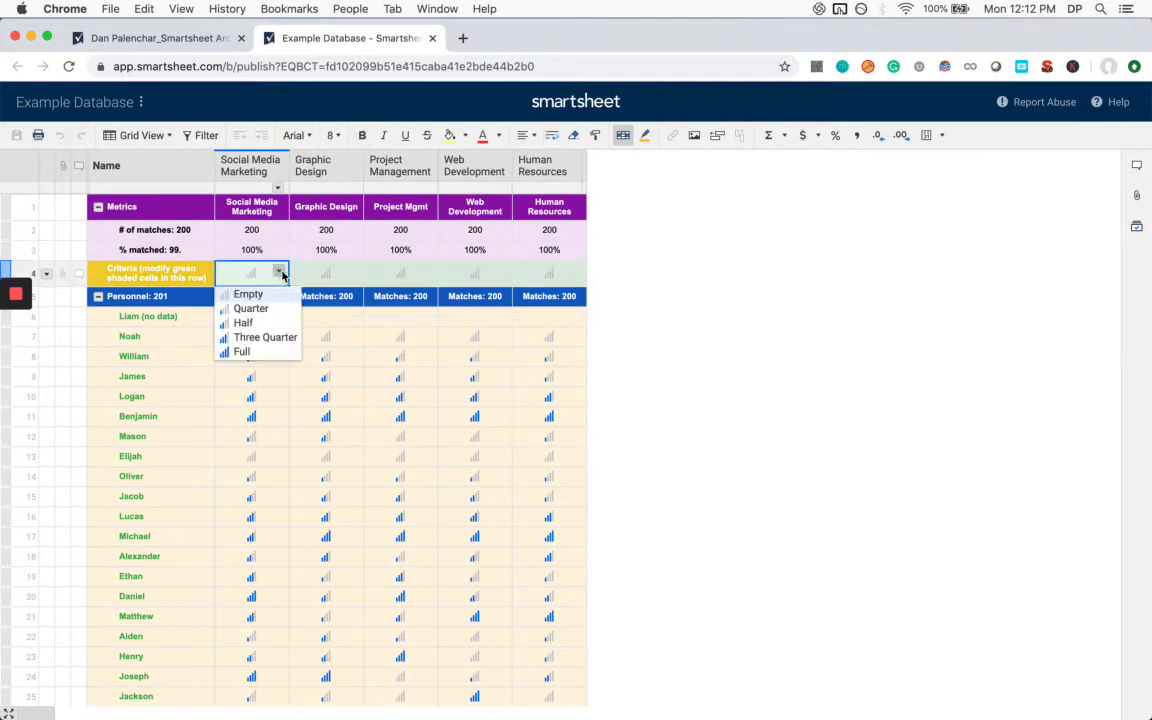
left_click(262, 354)
left_click(355, 277)
left_click(354, 271)
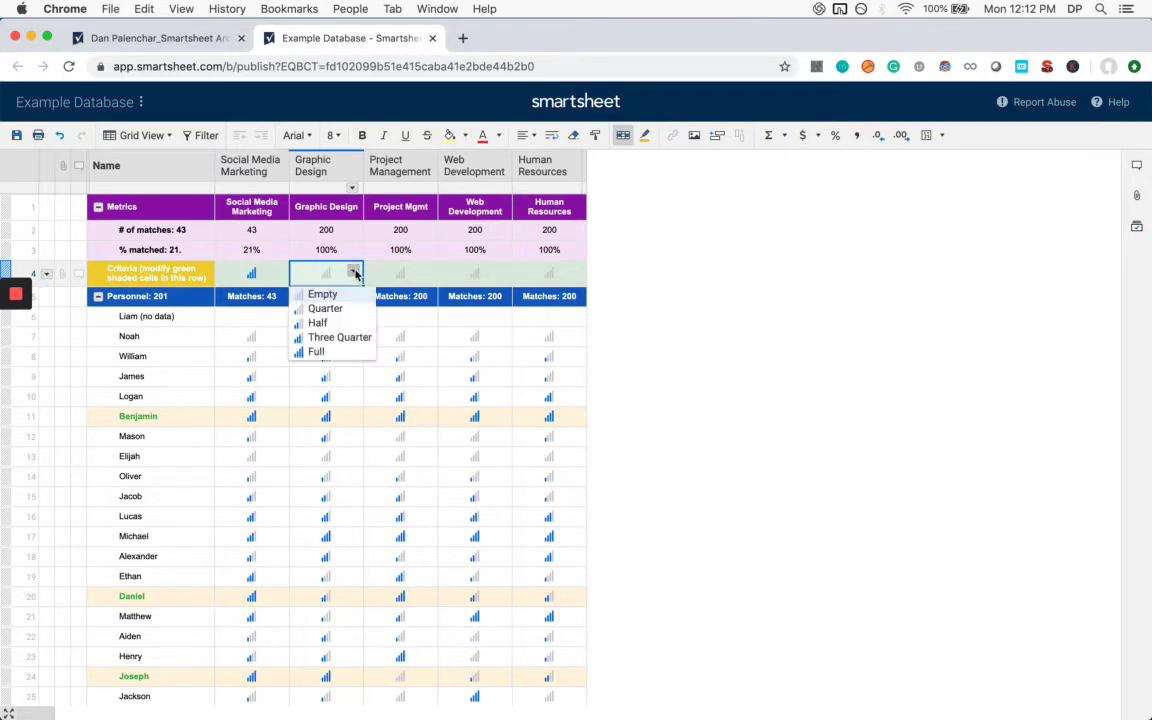
left_click(342, 323)
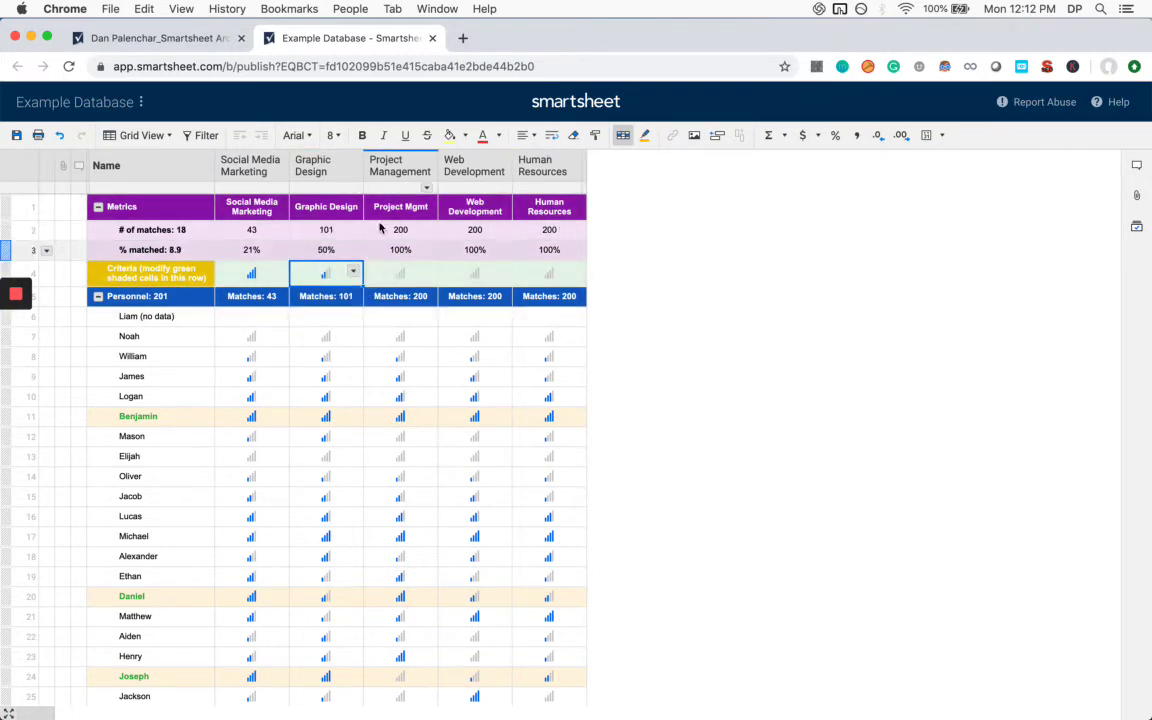
Step: Set the Web Development criterion to Half and save the sheet
left_click(498, 273)
left_click(503, 274)
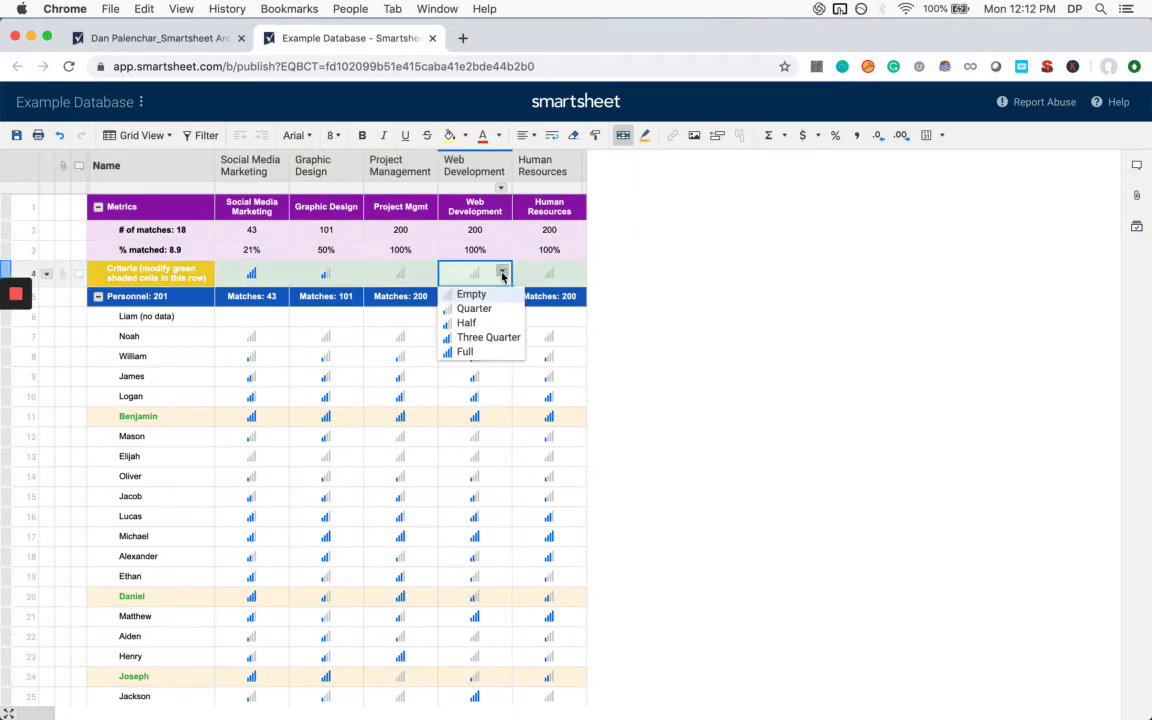
left_click(498, 323)
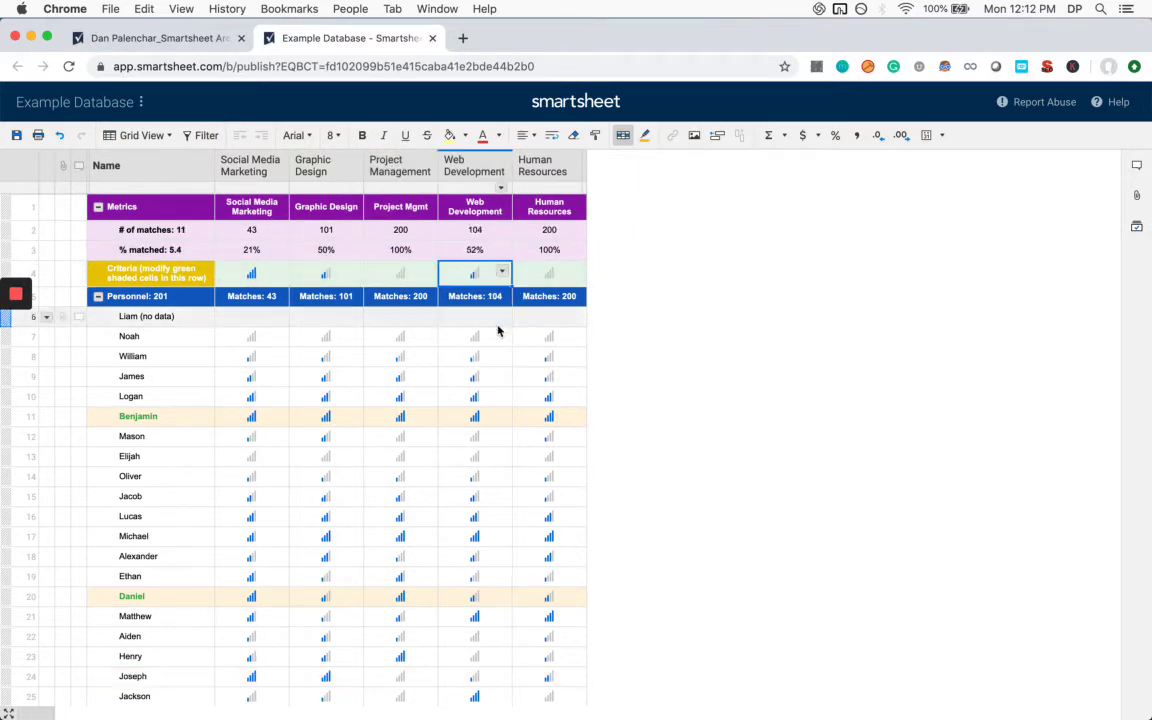
left_click(17, 135)
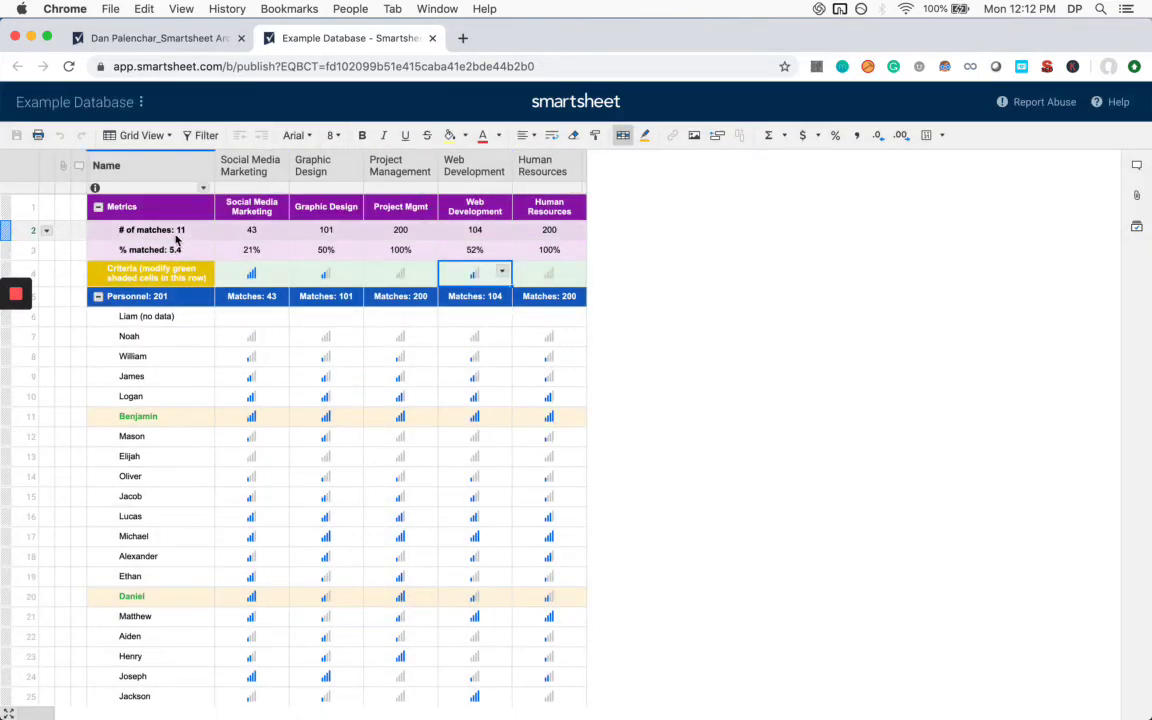
Step: Inspect the formula behind the # of matches metric and look through the personnel list for highlighted rows
left_click(185, 231)
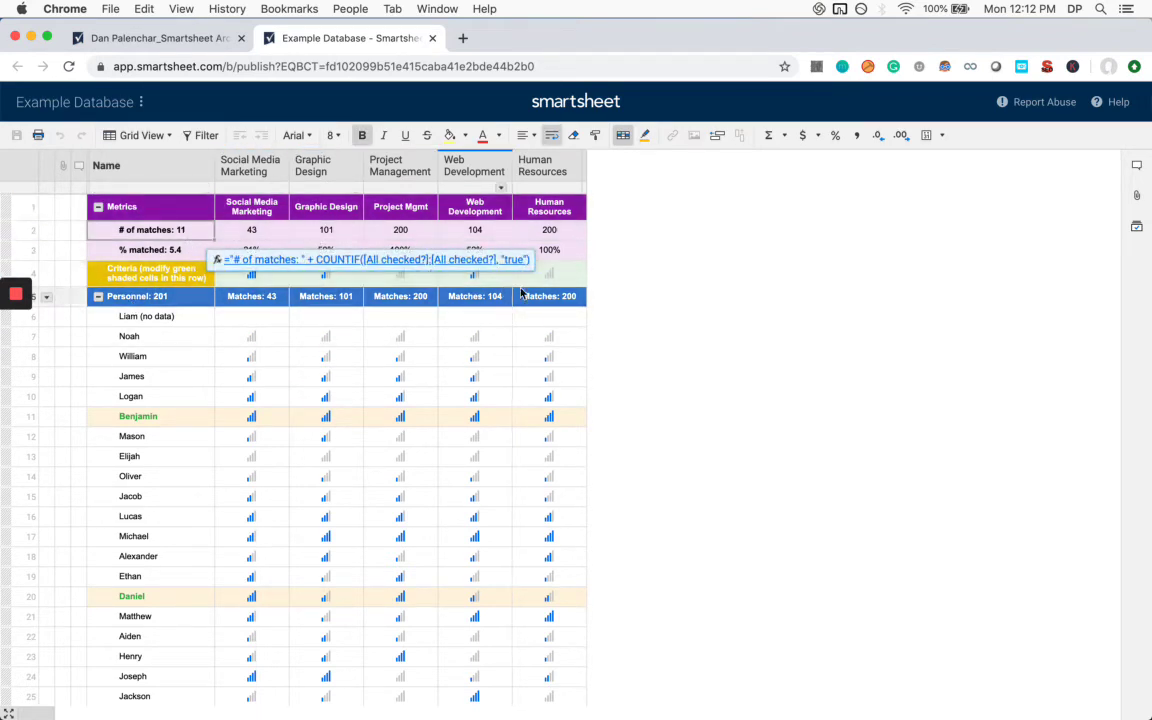
scroll(689, 320, "down", 2)
scroll(679, 350, "down", 15)
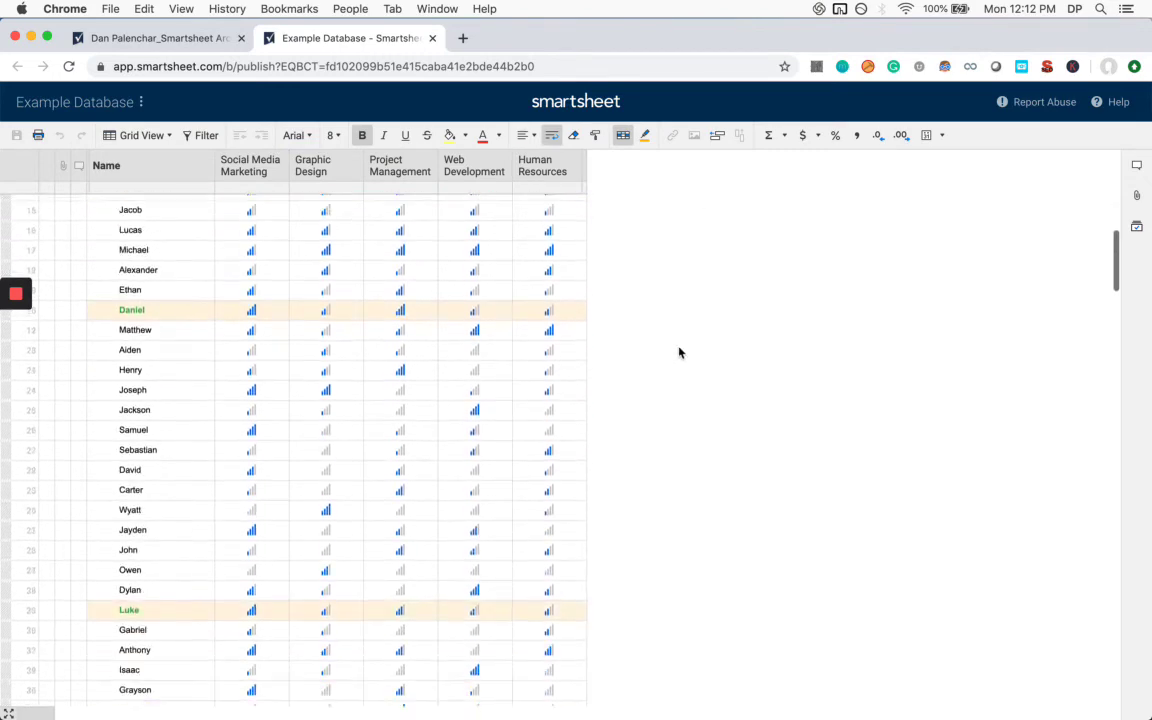
scroll(679, 352, "down", 20)
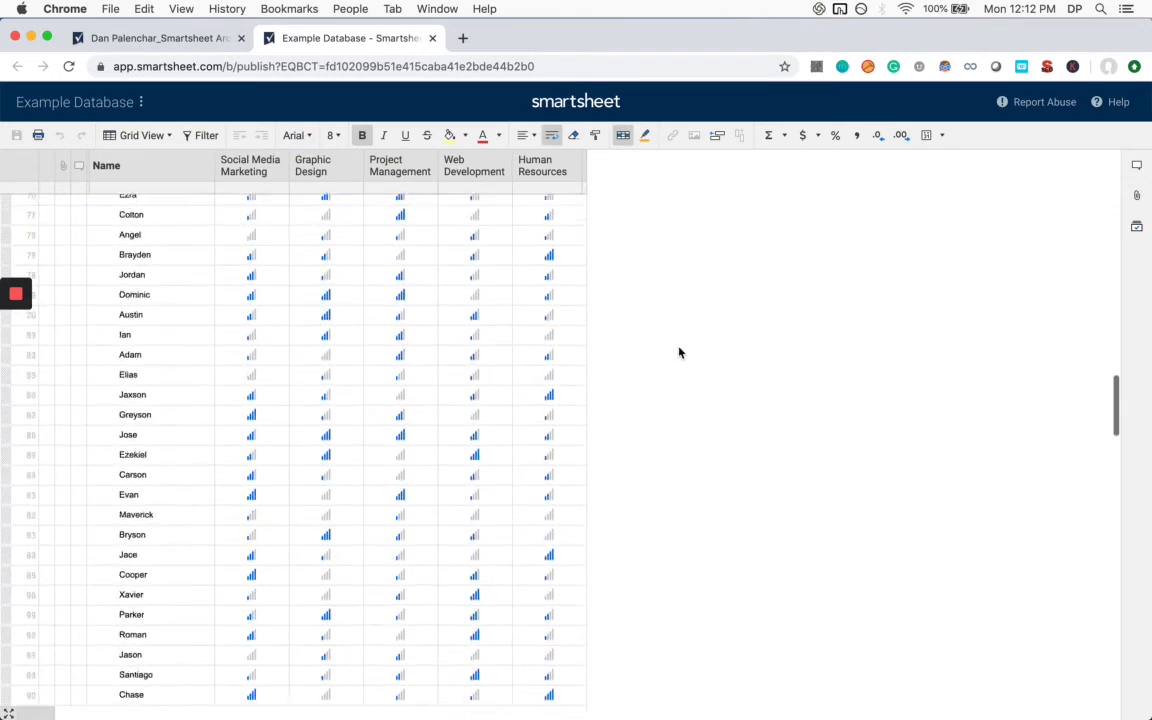
scroll(679, 352, "down", 20)
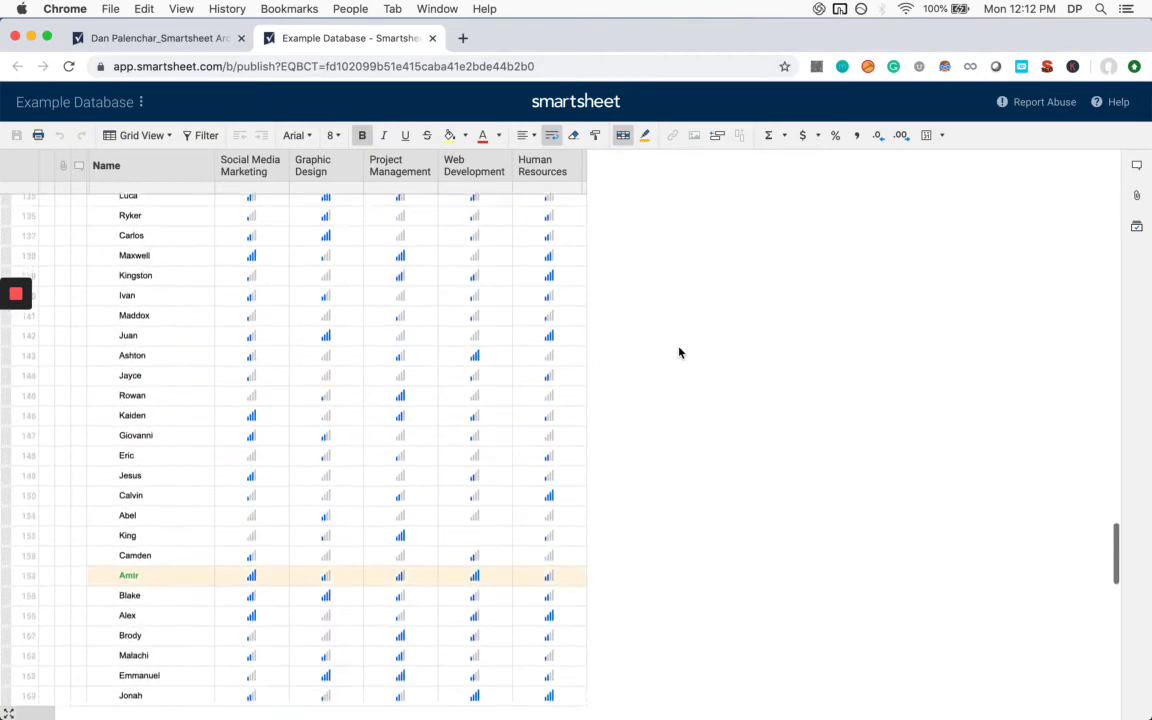
scroll(679, 352, "up", 20)
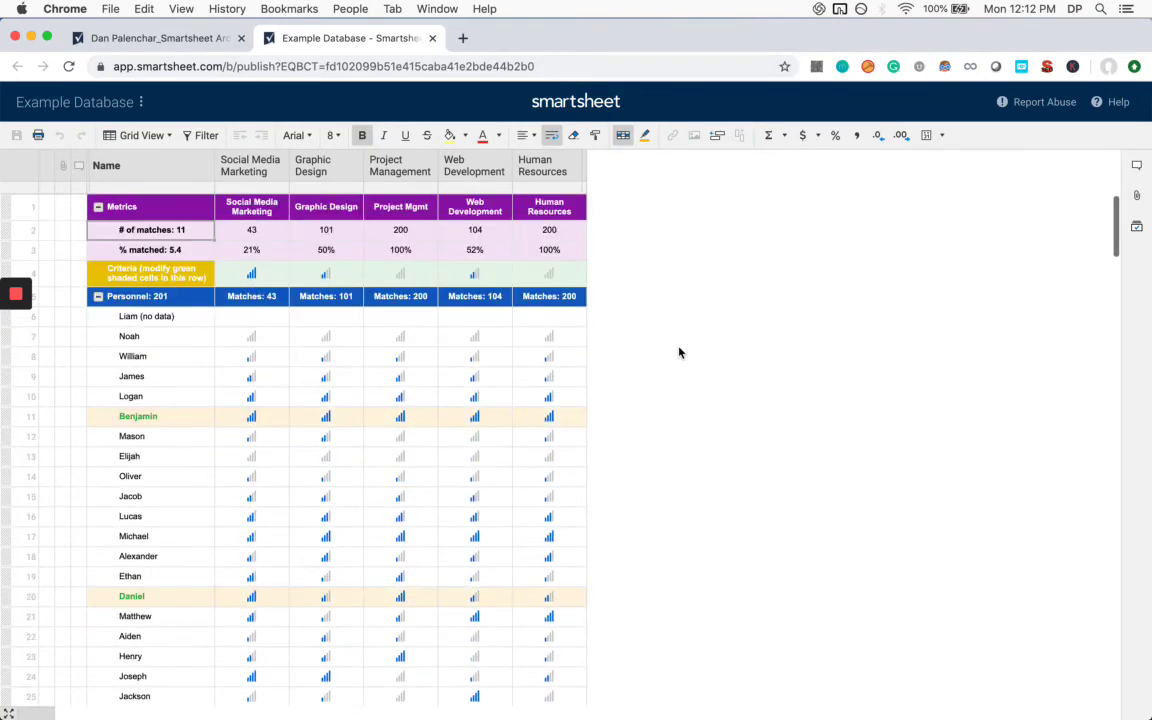
Step: Set the Human Resources criterion to Three Quarter and the Project Management criterion to Half
left_click(560, 274)
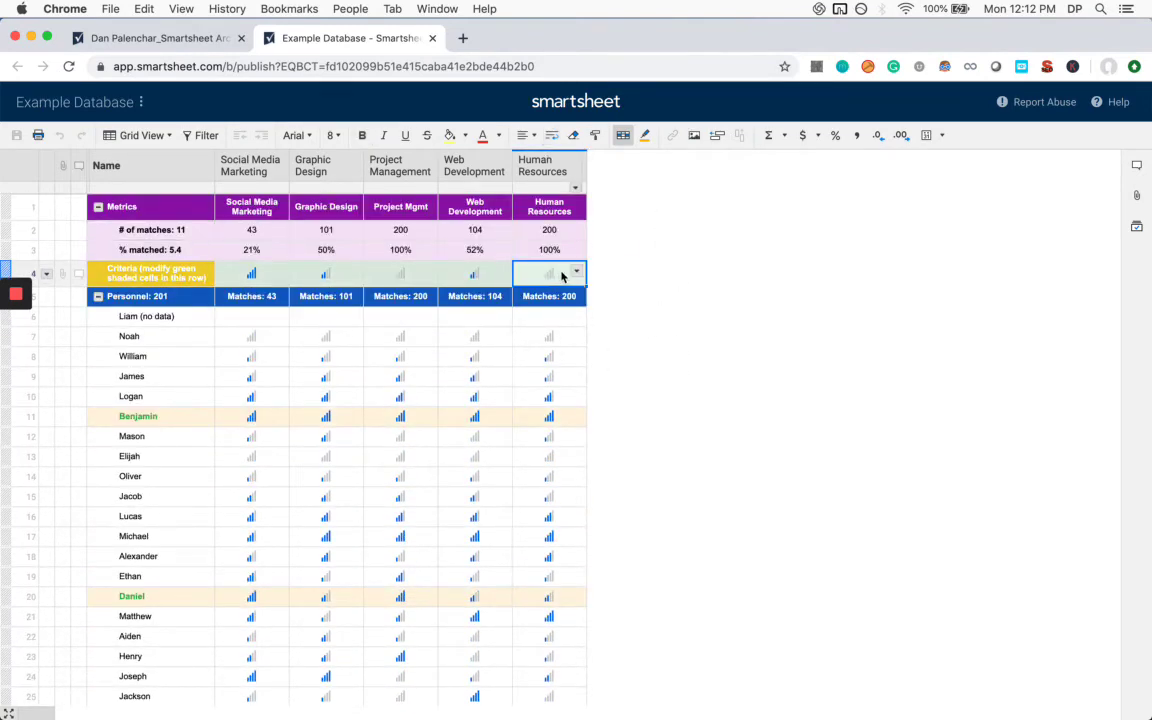
left_click(576, 272)
left_click(566, 340)
left_click(410, 279)
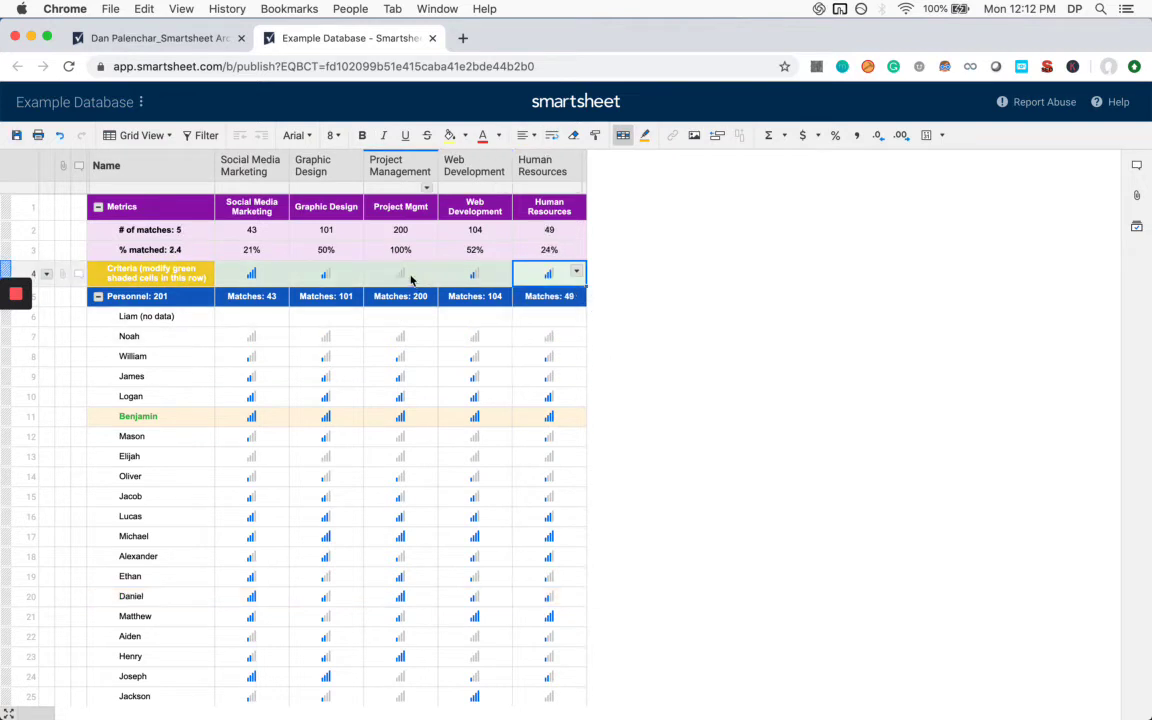
left_click(427, 273)
left_click(424, 322)
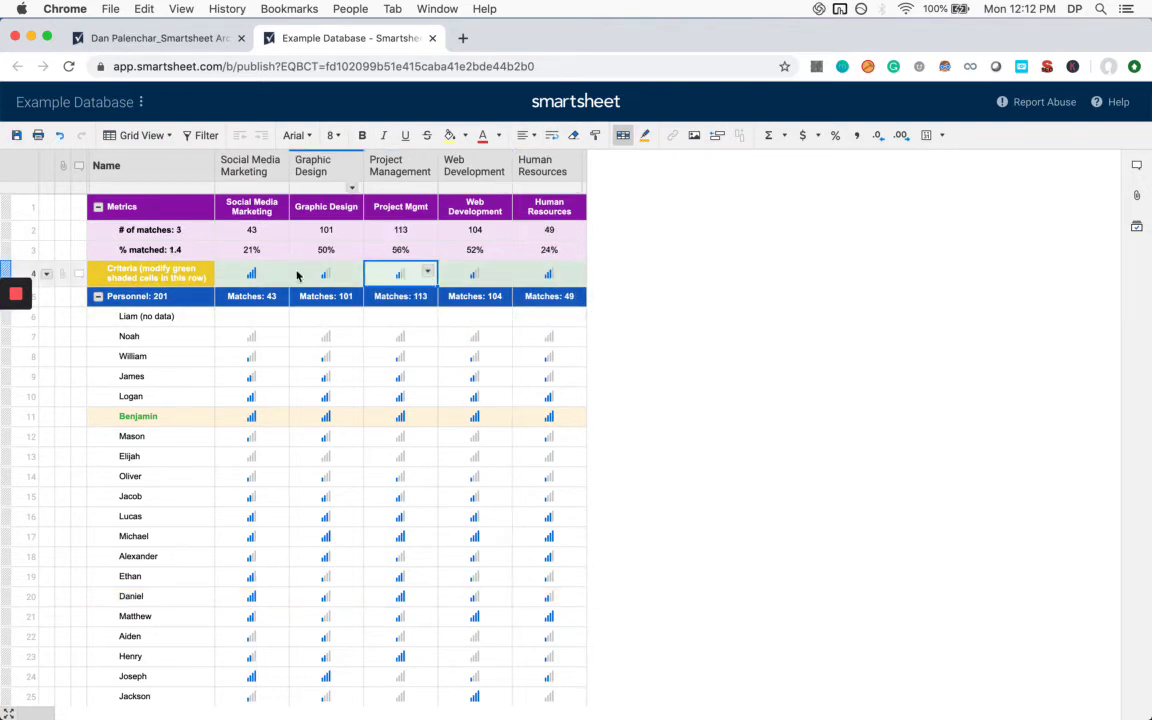
Step: Set the Social Media Marketing criterion to Half and the Project Management criterion to Full
left_click(270, 273)
left_click(278, 272)
left_click(250, 321)
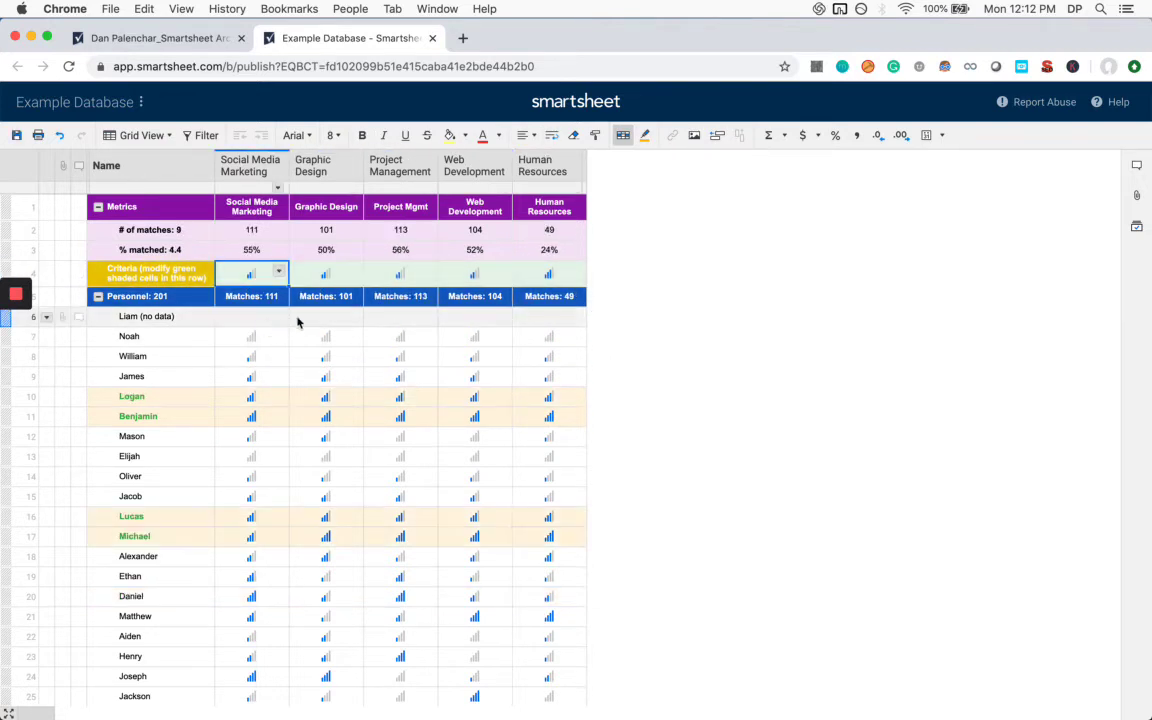
left_click(412, 278)
left_click(428, 272)
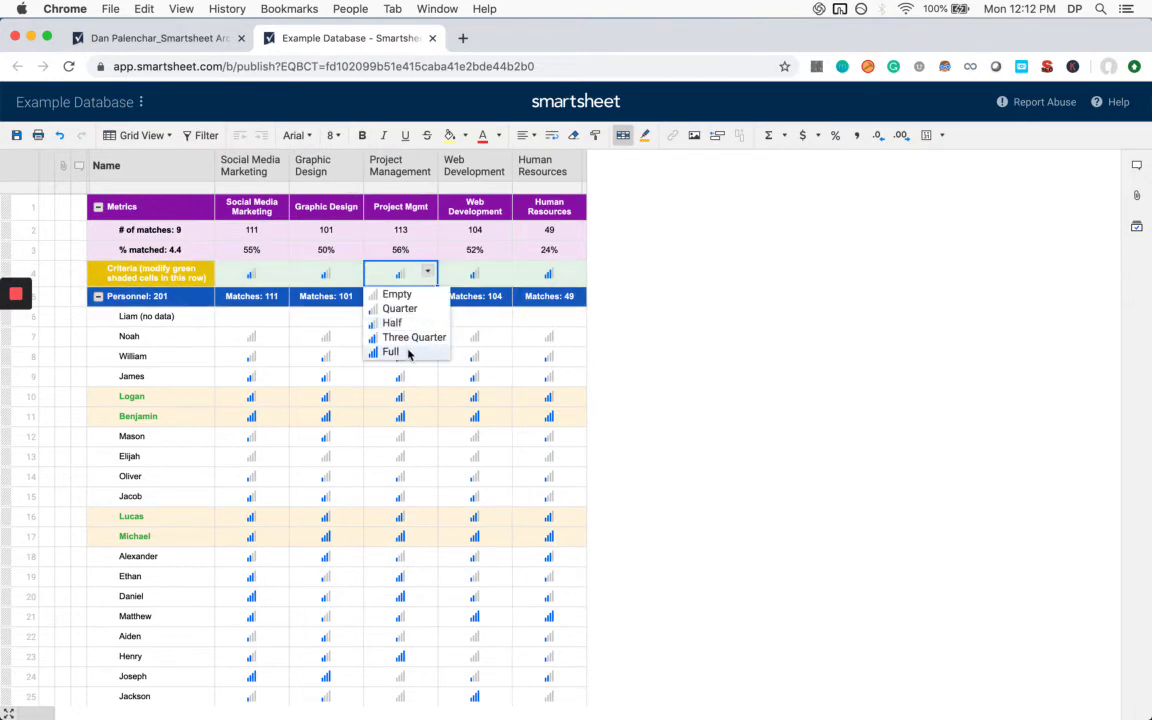
left_click(408, 351)
Step: Set the Web Development criterion to Full and save the sheet
left_click(490, 275)
left_click(501, 272)
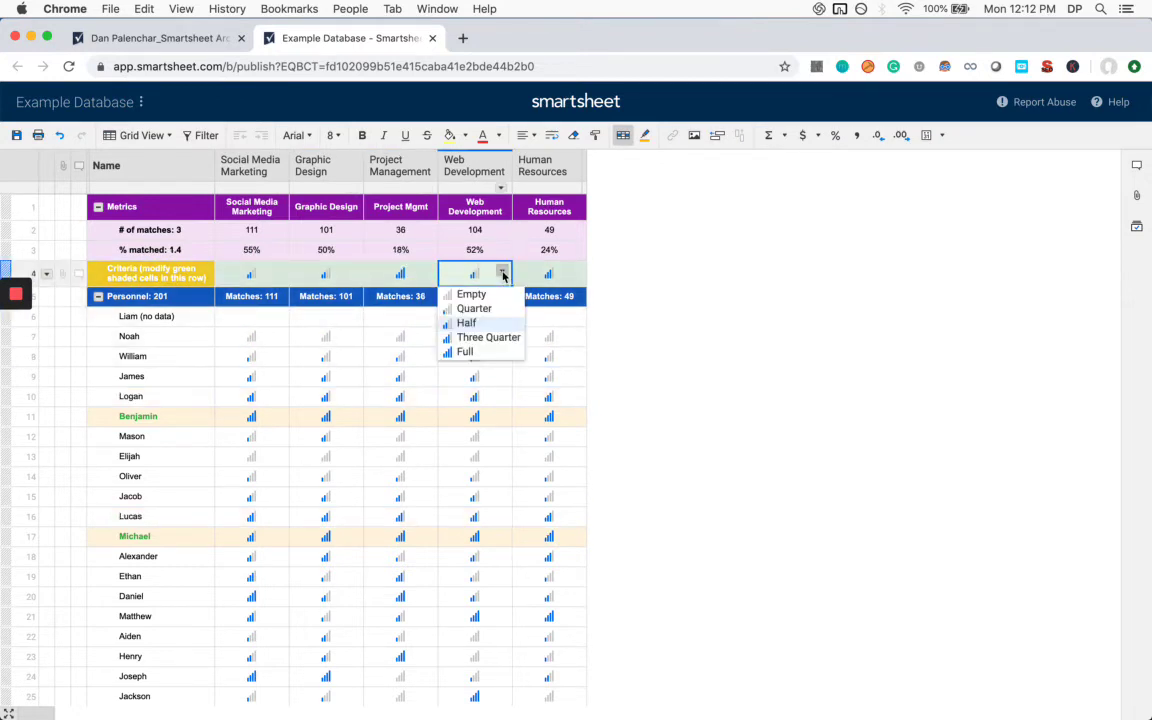
left_click(487, 347)
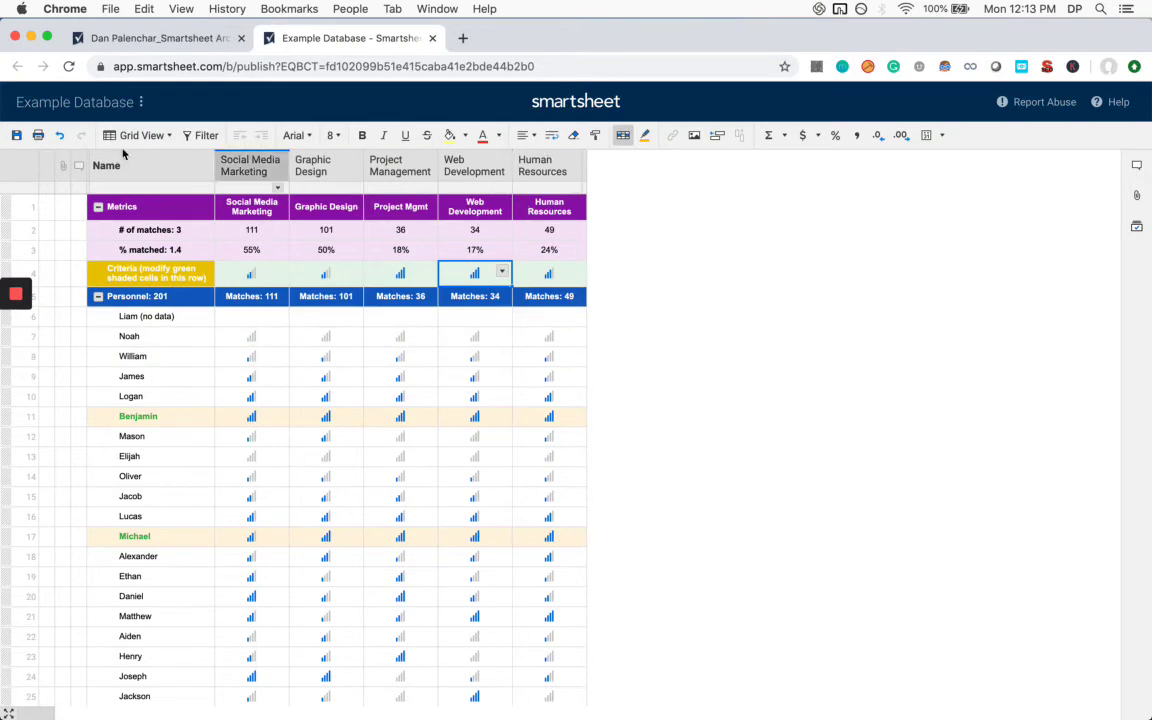
left_click(17, 135)
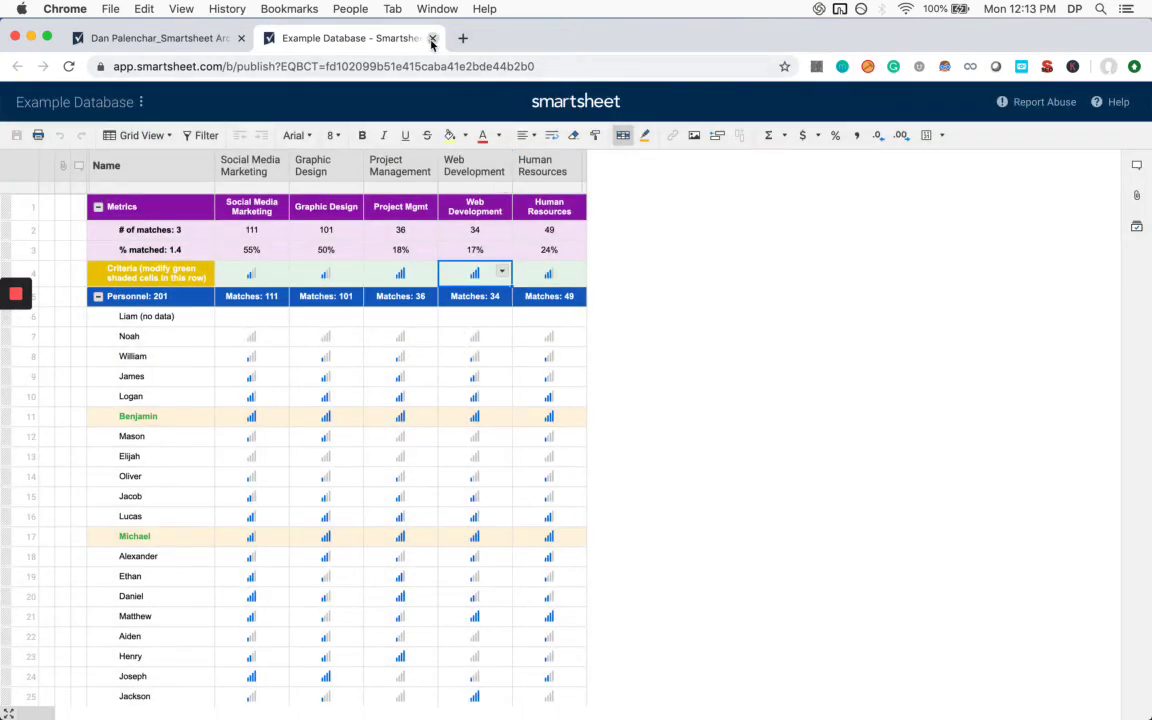
Step: Close the Example Database sheet and reload the dashboard to refresh the Example Talent Database Search Report
left_click(432, 38)
left_click(68, 67)
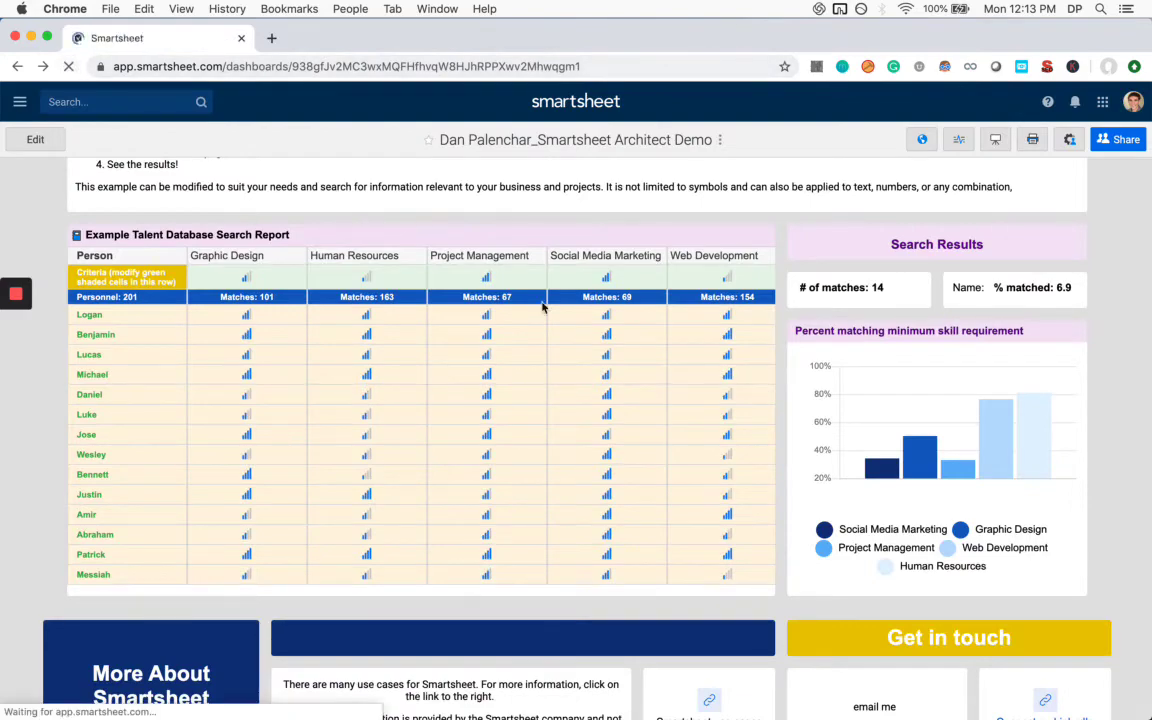
scroll(702, 240, "down", 10)
scroll(812, 250, "down", 5)
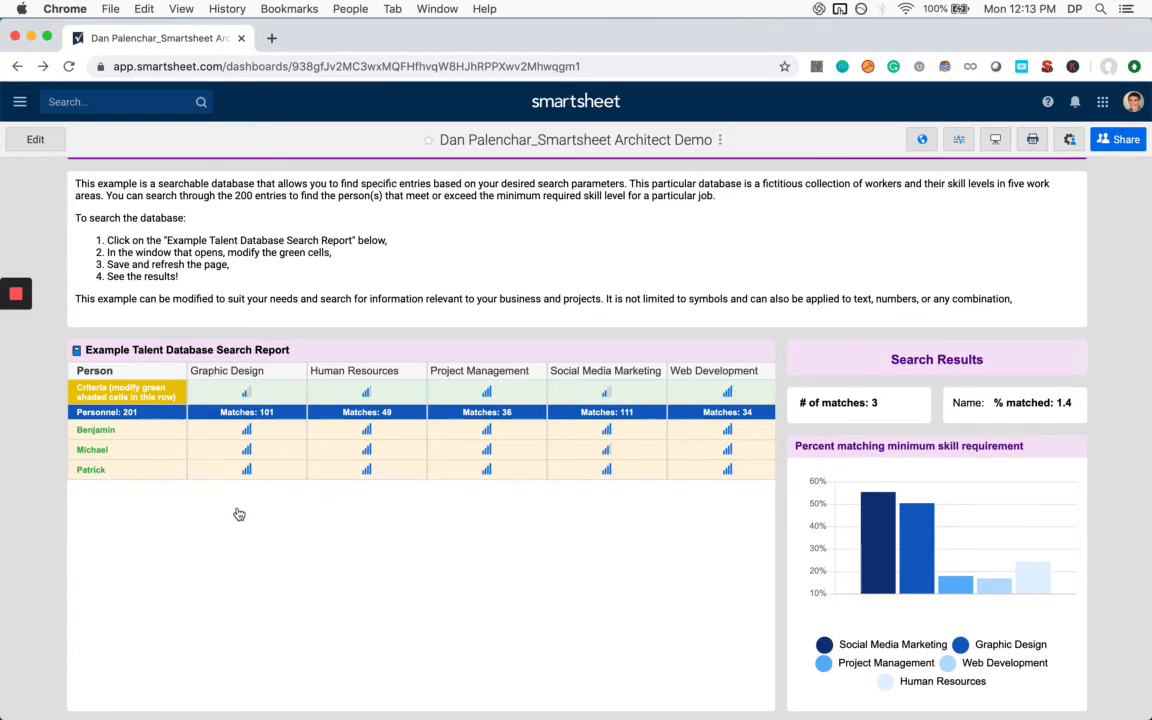
Step: Examine the refreshed talent search report, the Search Results metrics and the chart of percent matching the minimum skill requirement
scroll(580, 394, "down", 3)
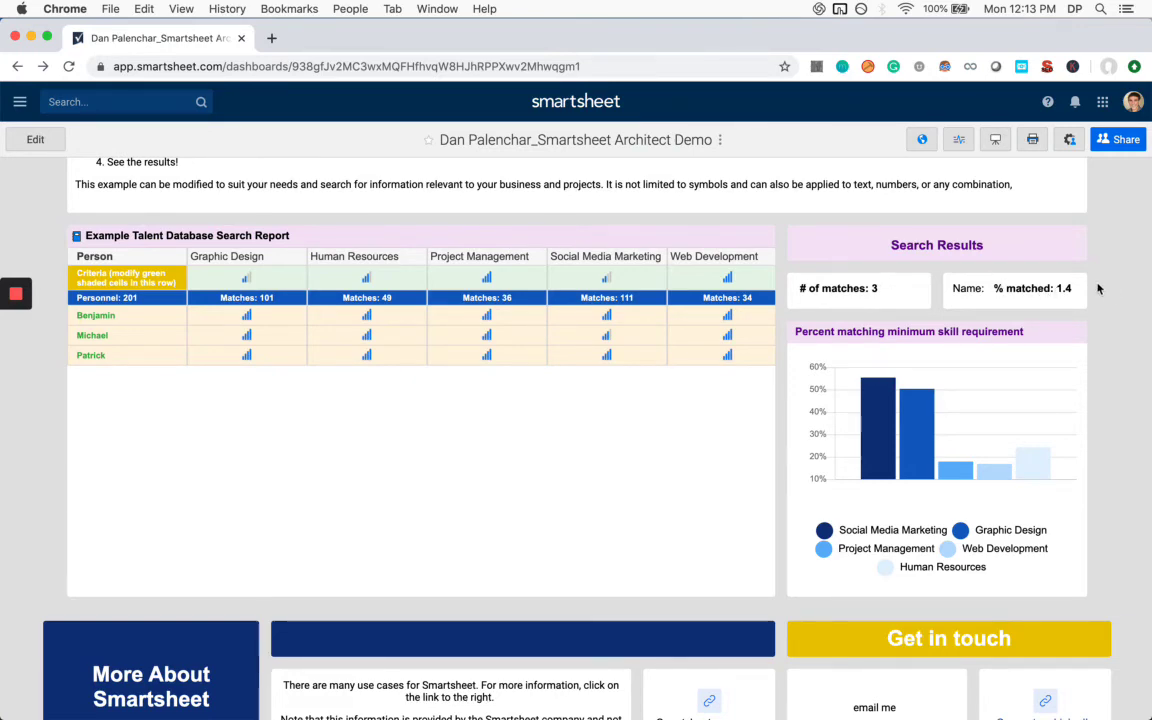
scroll(1105, 290, "down", 2)
mouse_move(875, 368)
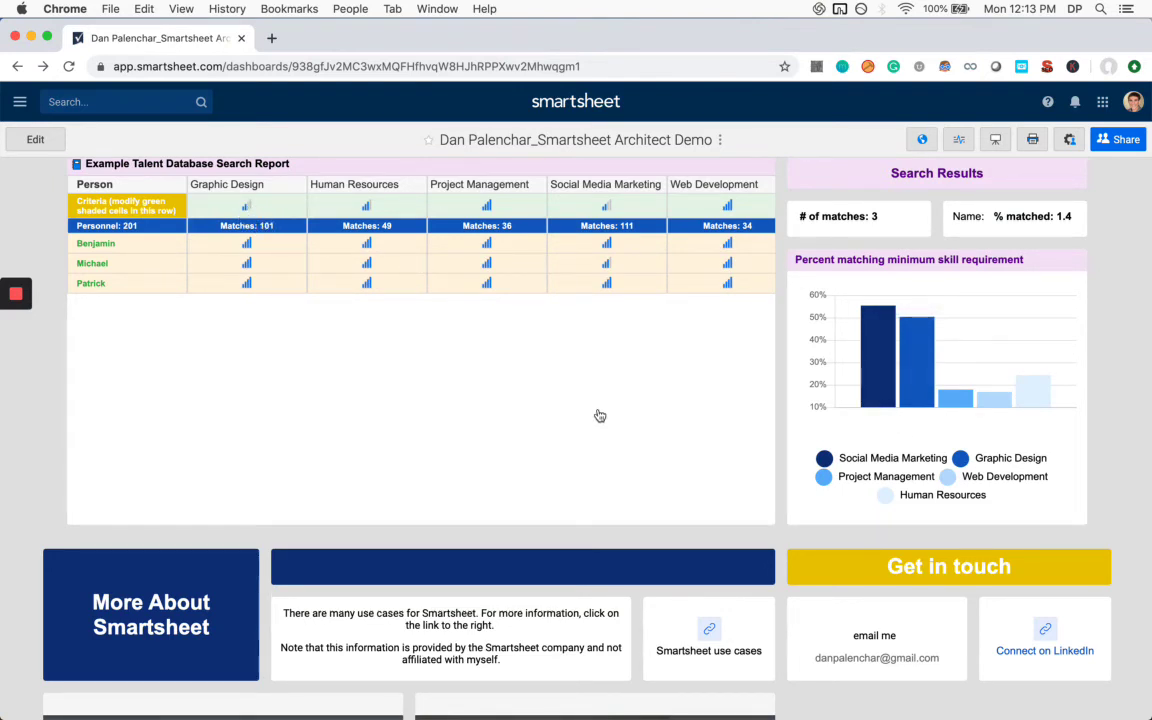
mouse_move(925, 388)
mouse_move(1030, 404)
scroll(562, 352, "down", 3)
scroll(562, 352, "up", 5)
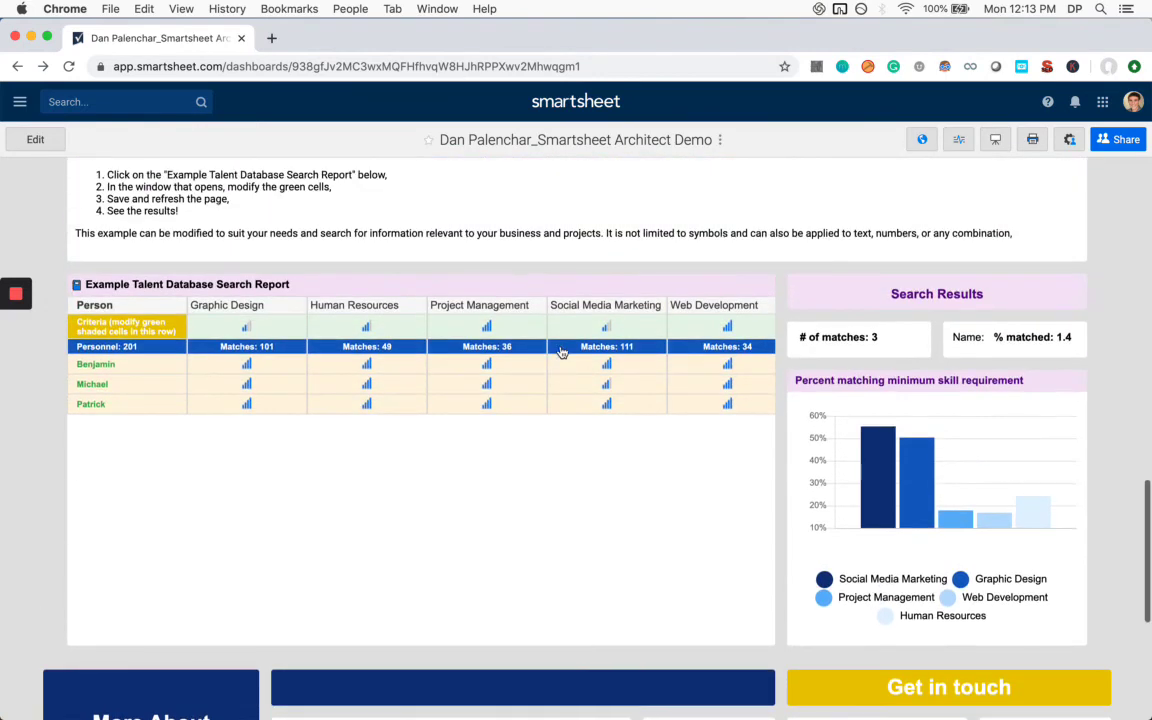
scroll(229, 321, "up", 2)
scroll(64, 379, "down", 2)
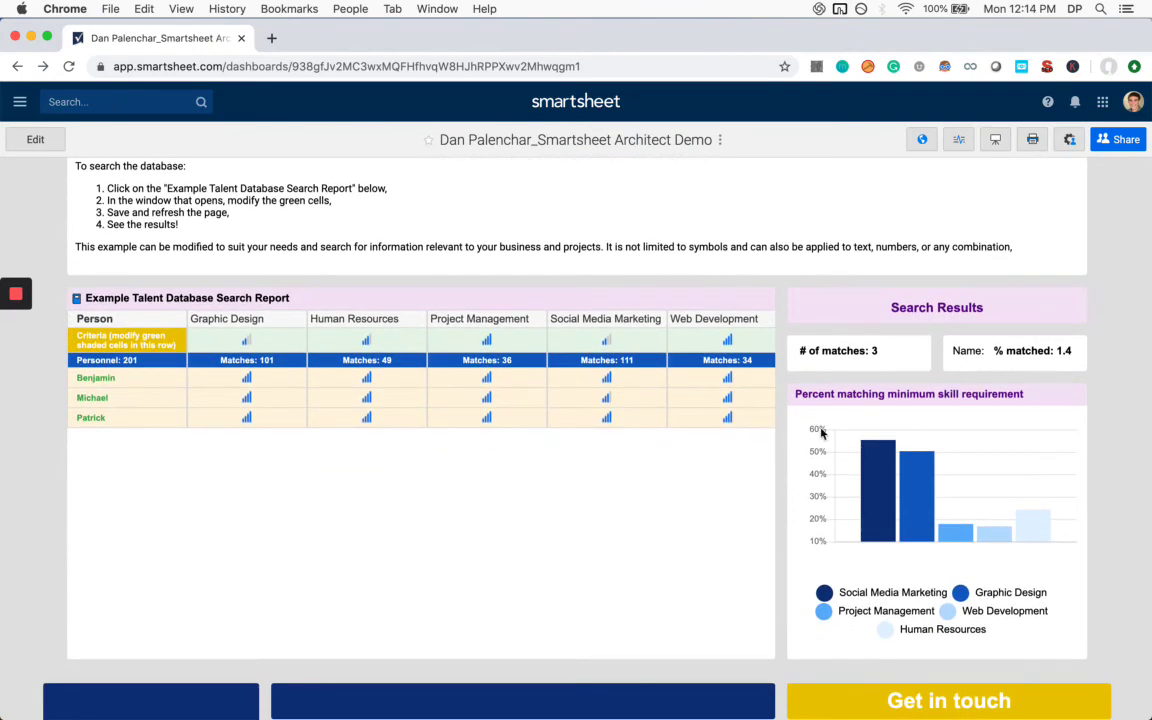
scroll(1112, 382, "down", 3)
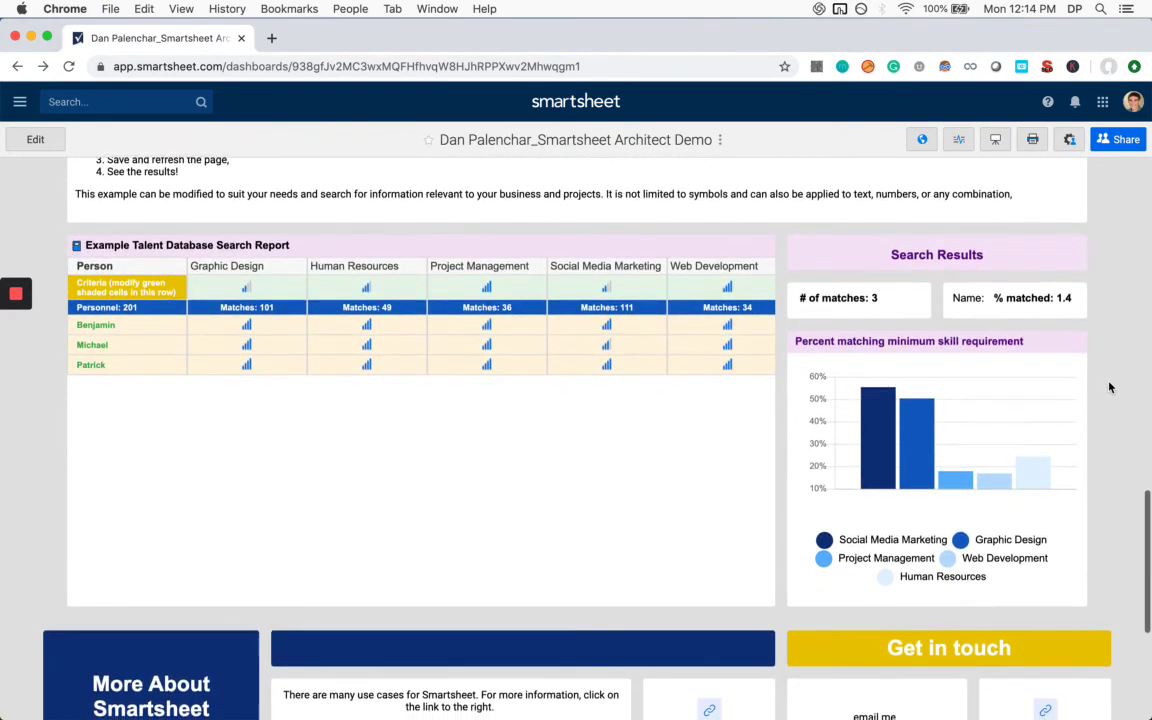
Step: Open the Smartsheet use cases link from the More About Smartsheet section, browse the customer stories, and close the page
scroll(1109, 387, "down", 7)
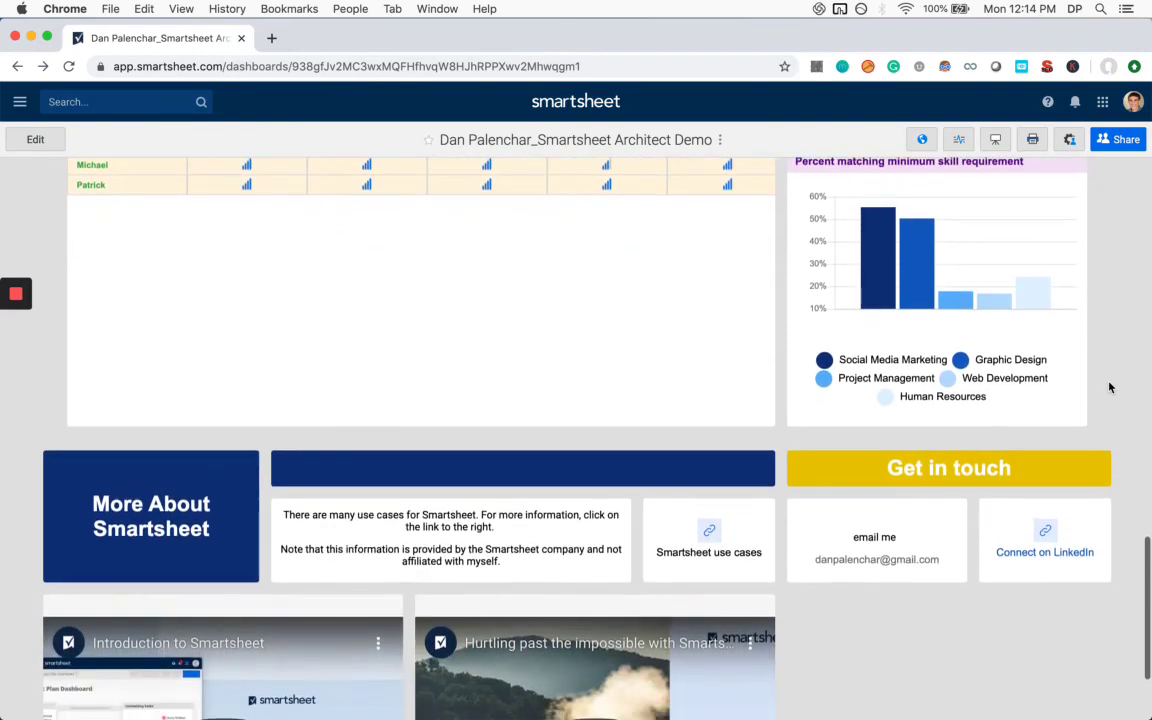
scroll(1070, 535, "down", 1)
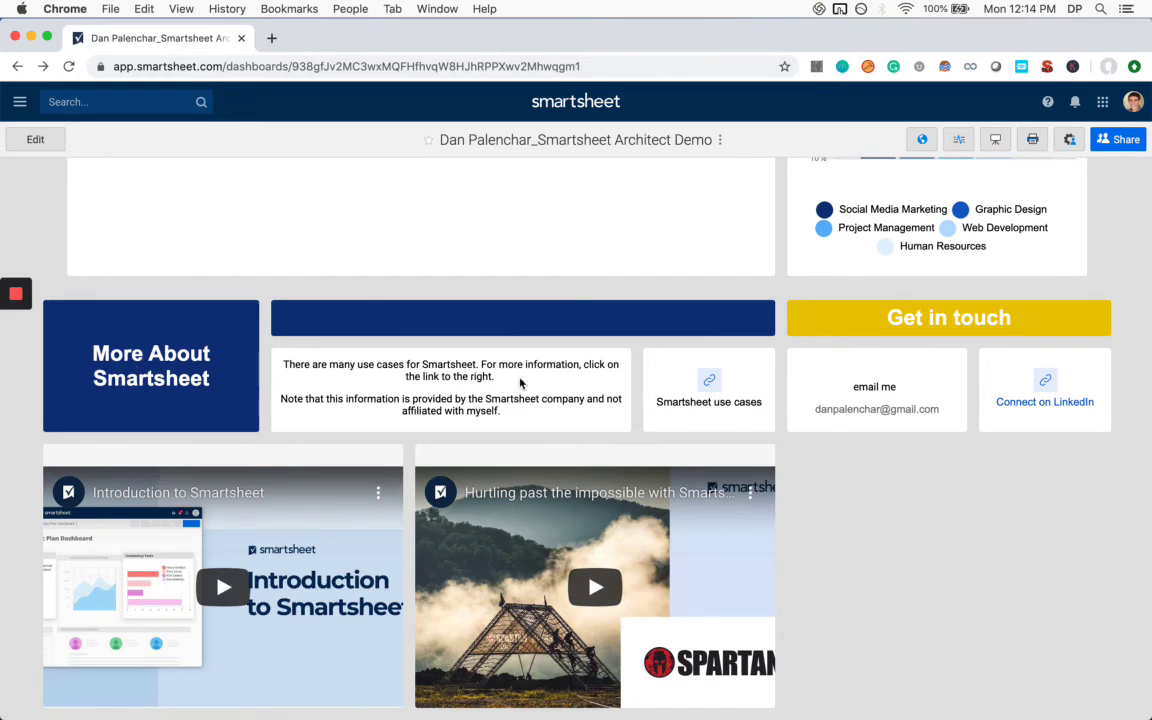
left_click(717, 383)
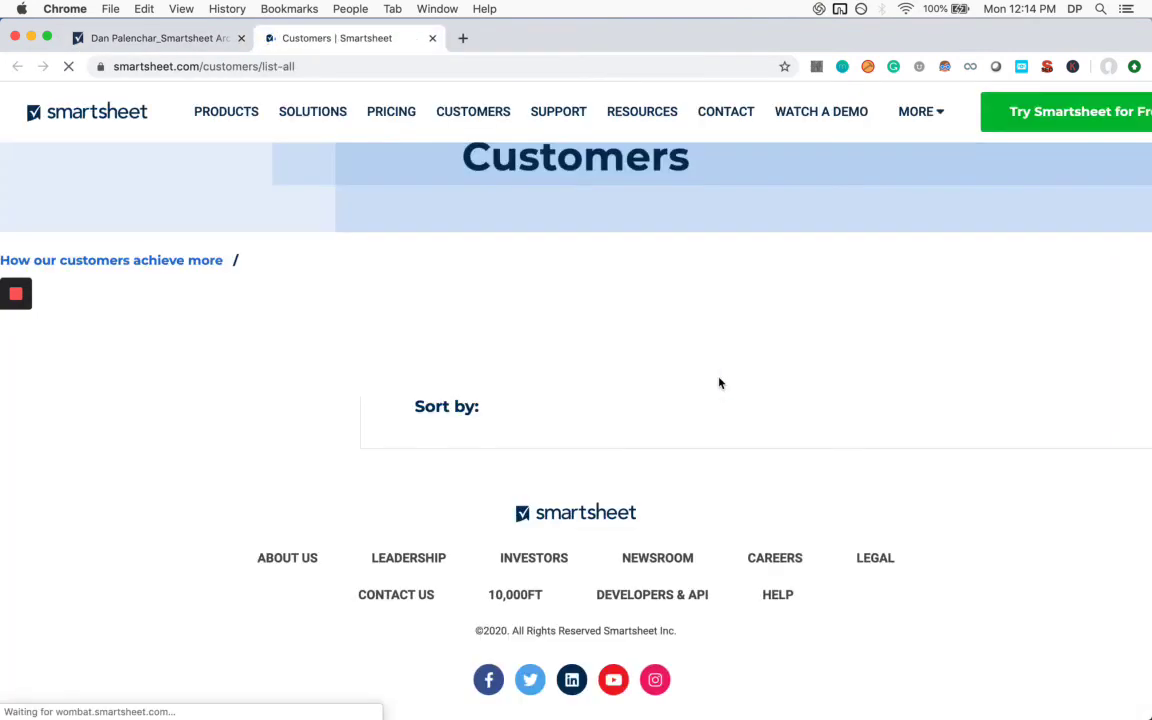
scroll(800, 410, "down", 3)
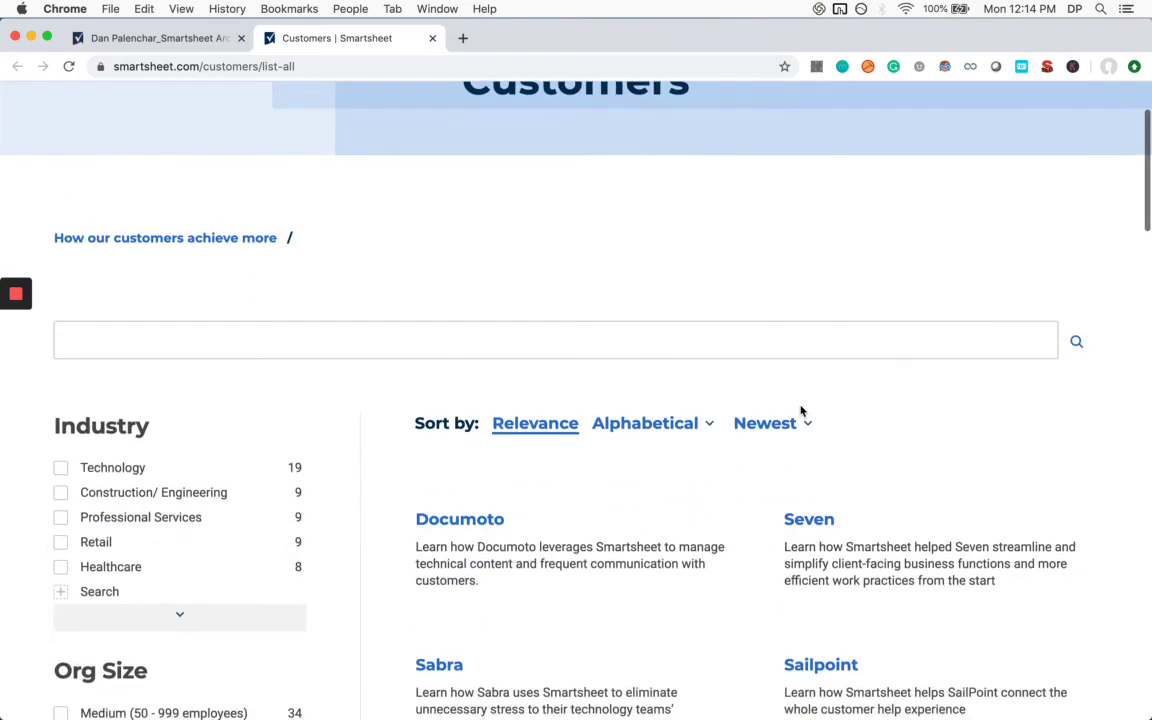
scroll(800, 410, "down", 6)
scroll(800, 410, "down", 10)
scroll(800, 410, "down", 10)
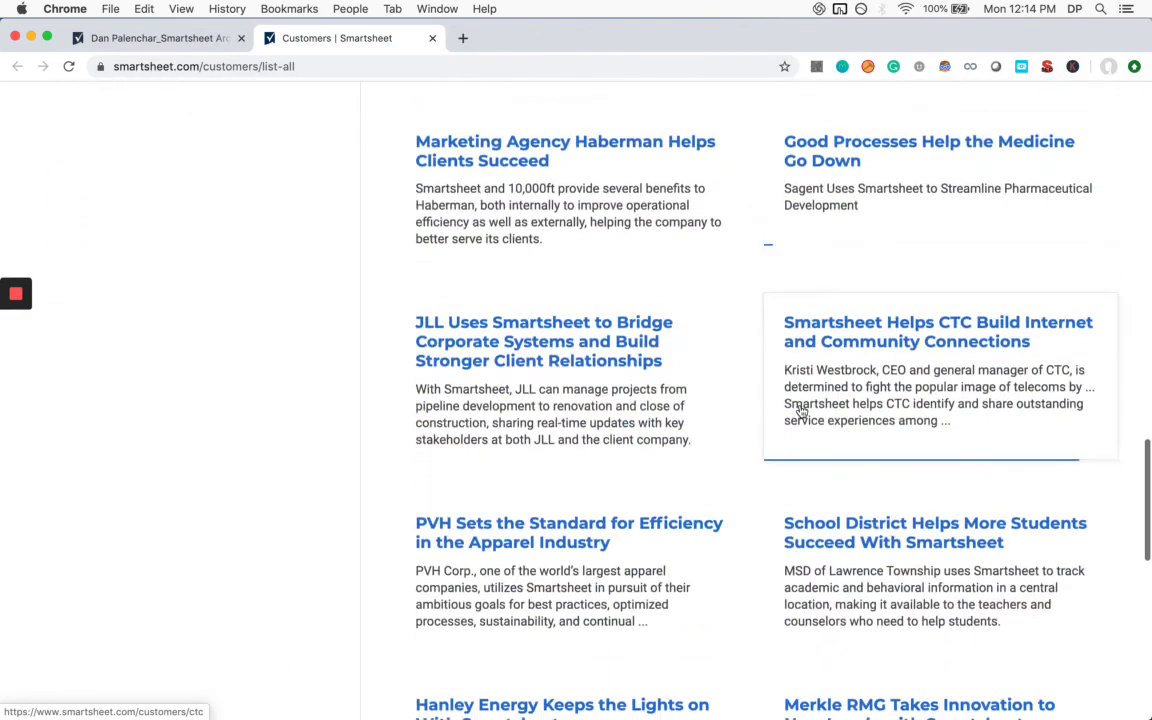
scroll(800, 410, "up", 20)
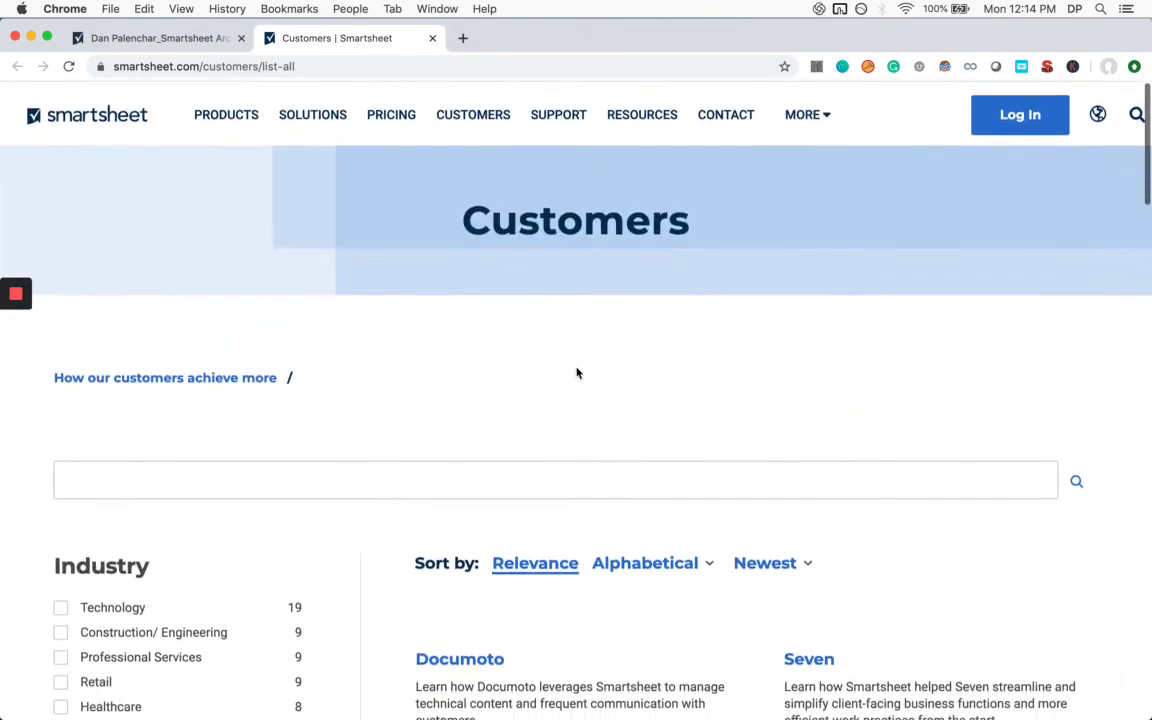
scroll(643, 450, "down", 5)
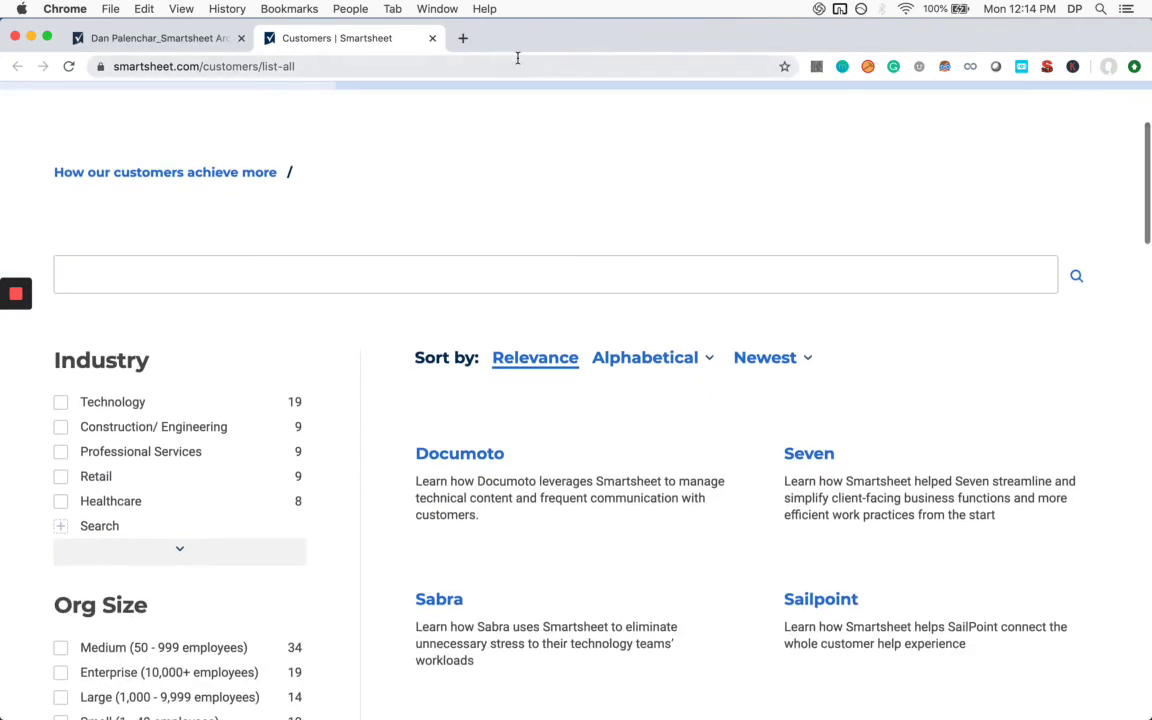
left_click(433, 39)
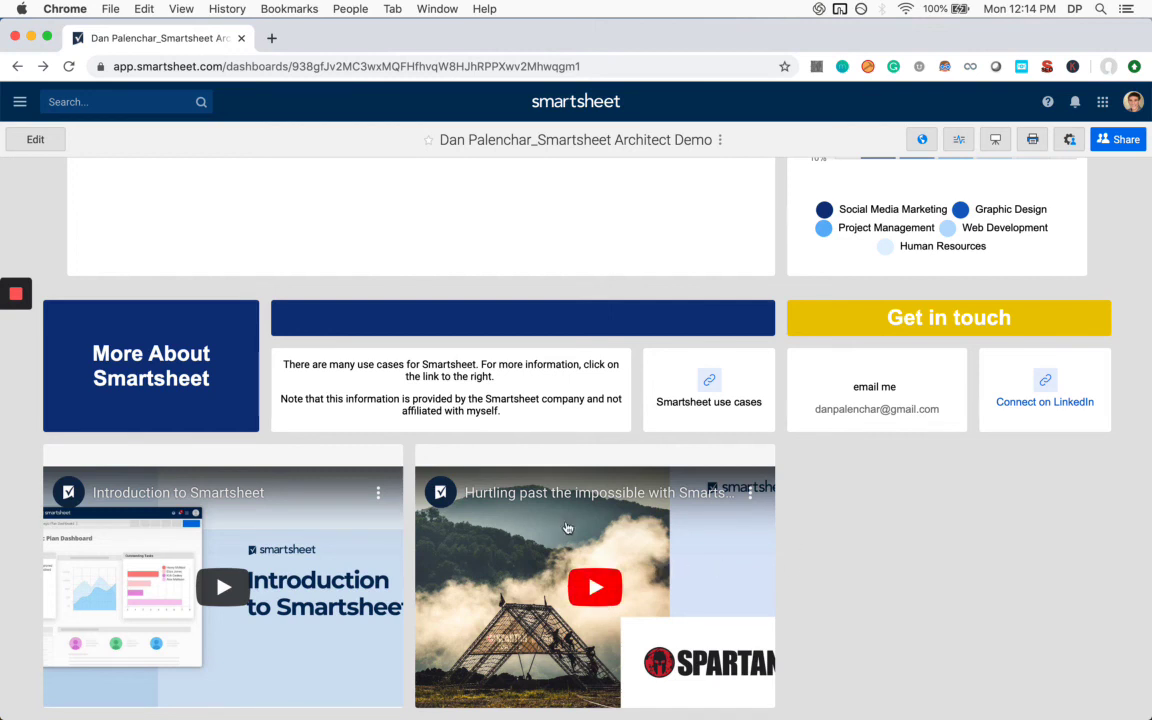
Step: Review the Get in touch contact options and return to the beginning of the dashboard
scroll(966, 549, "up", 2)
scroll(966, 549, "down", 1)
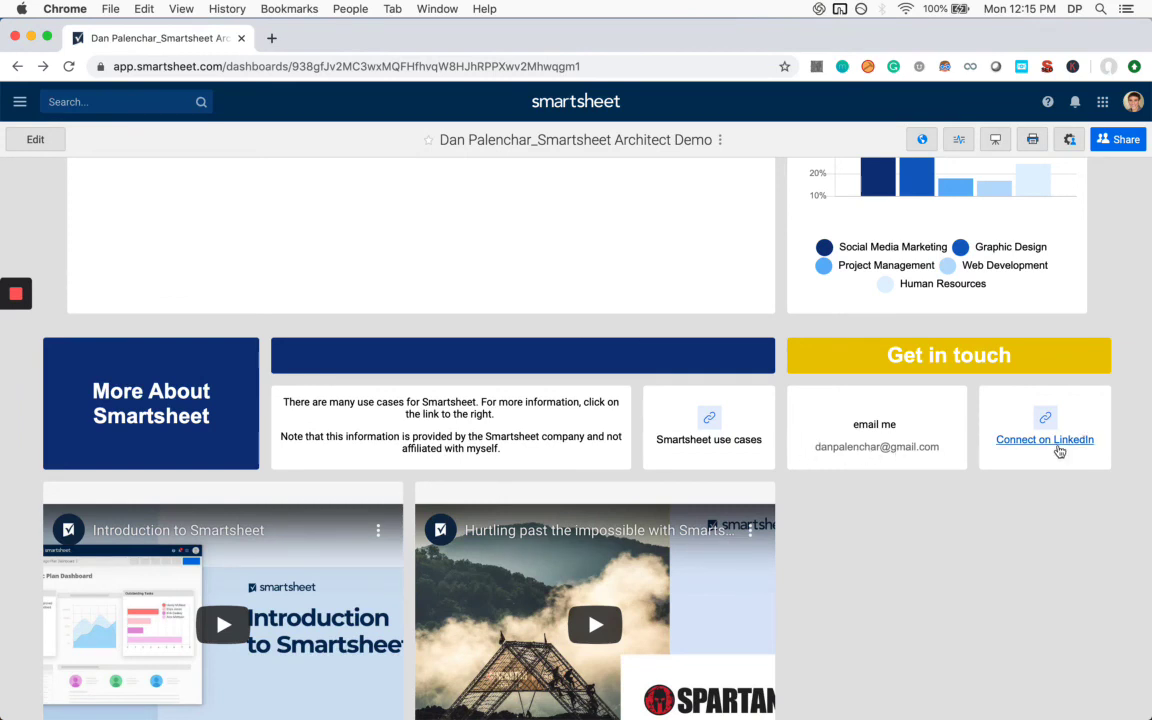
scroll(985, 581, "up", 20)
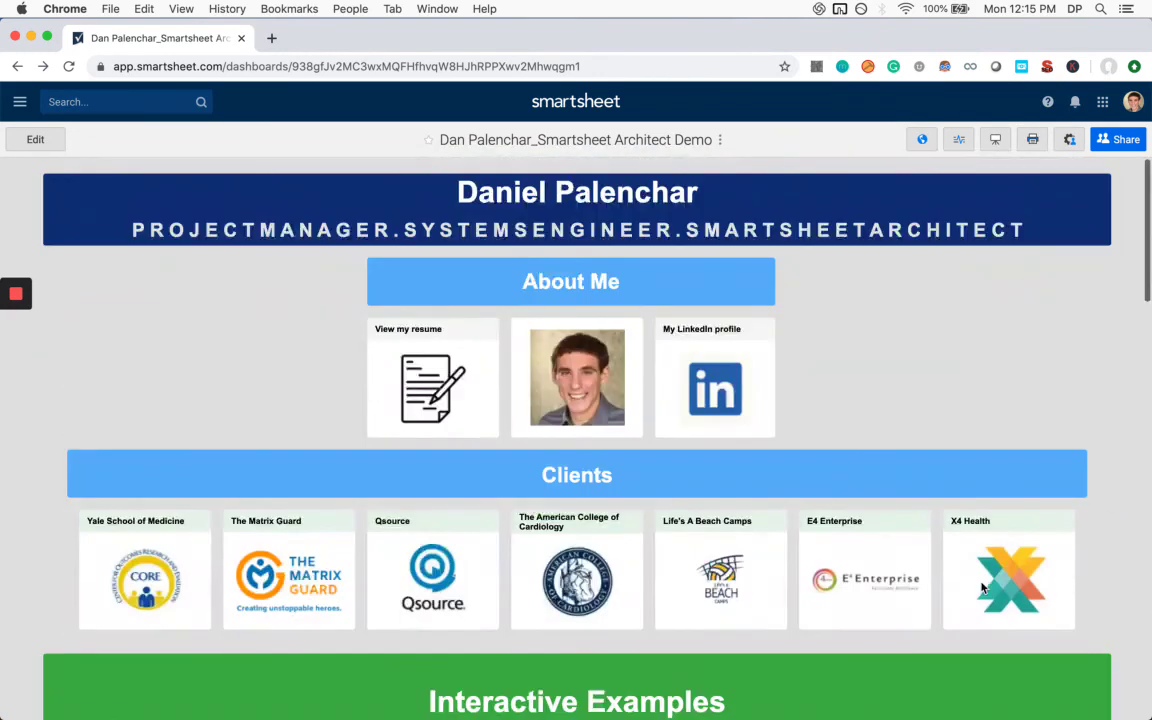